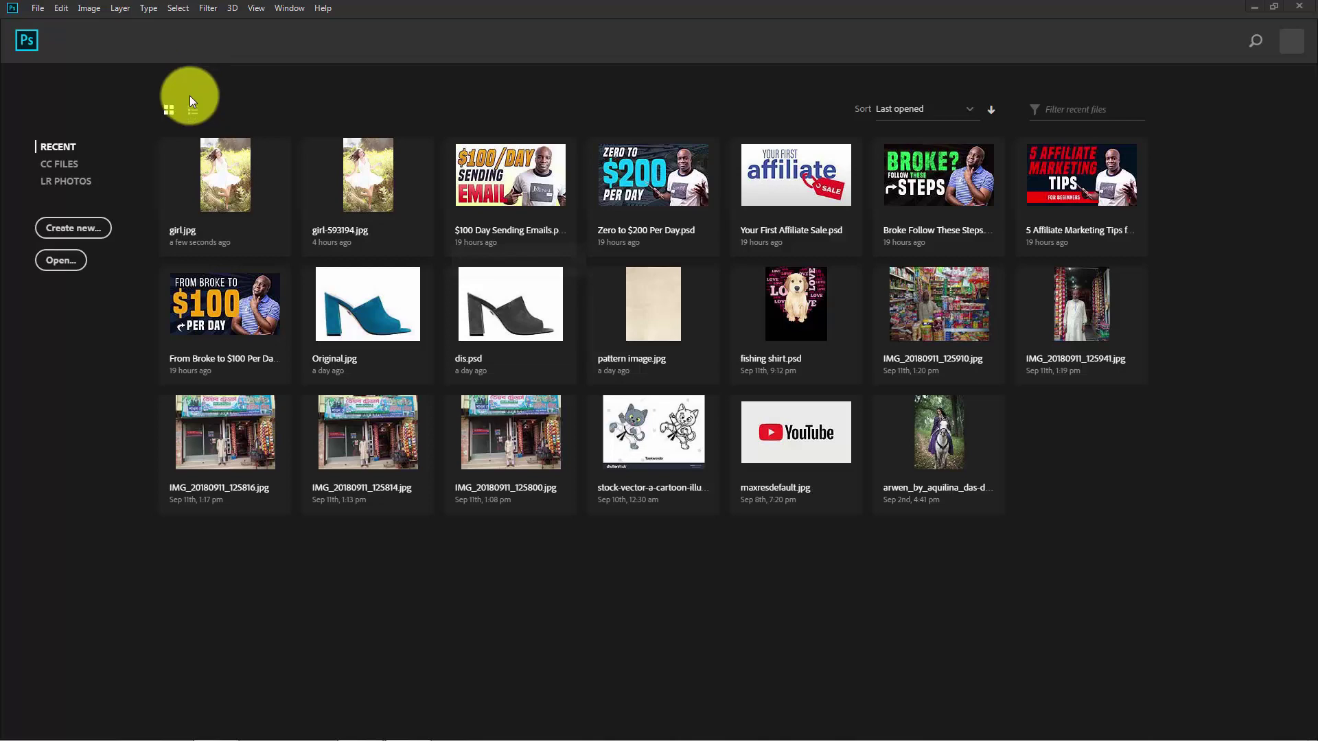
Step: Open girl.jpg from the tutorial folder with Ctrl+O
key(ctrl+o)
click(191, 131)
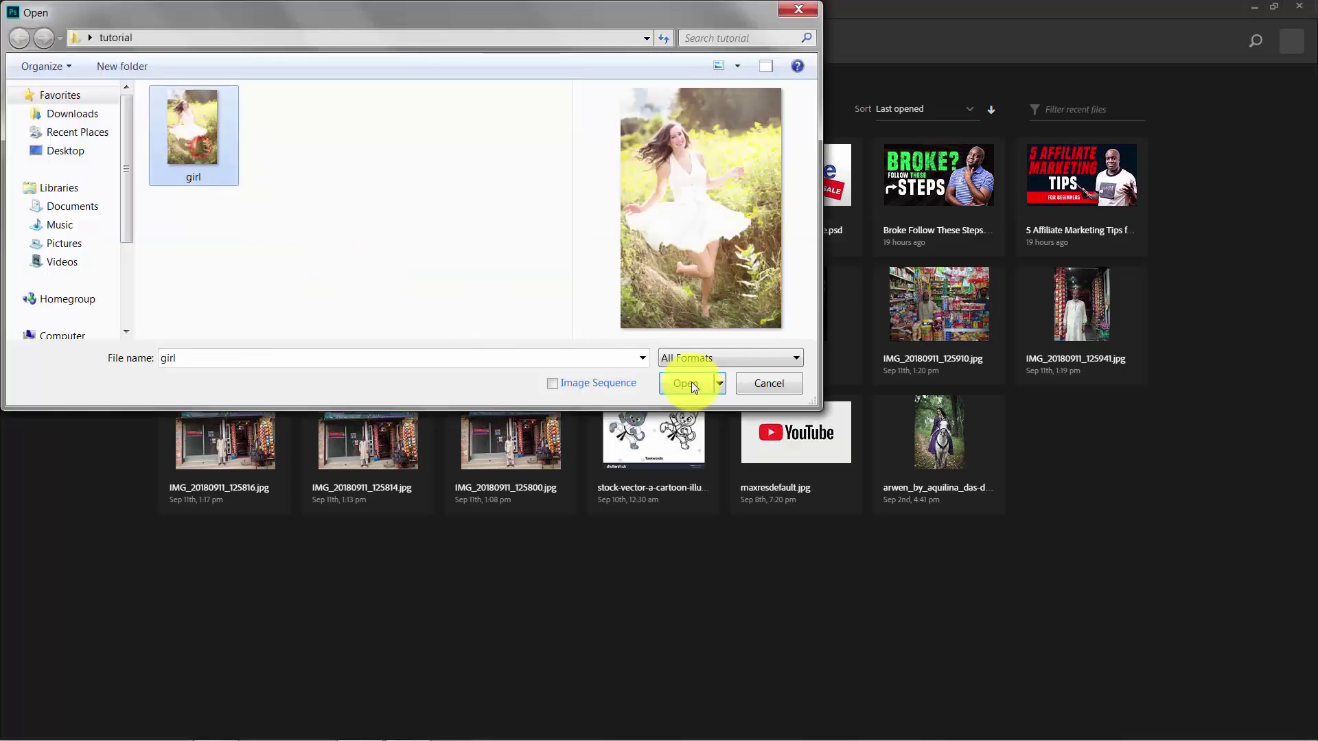
Step: Confirm opening the girl photo, then zoom in and pan to inspect the sky before zooming back out
click(692, 388)
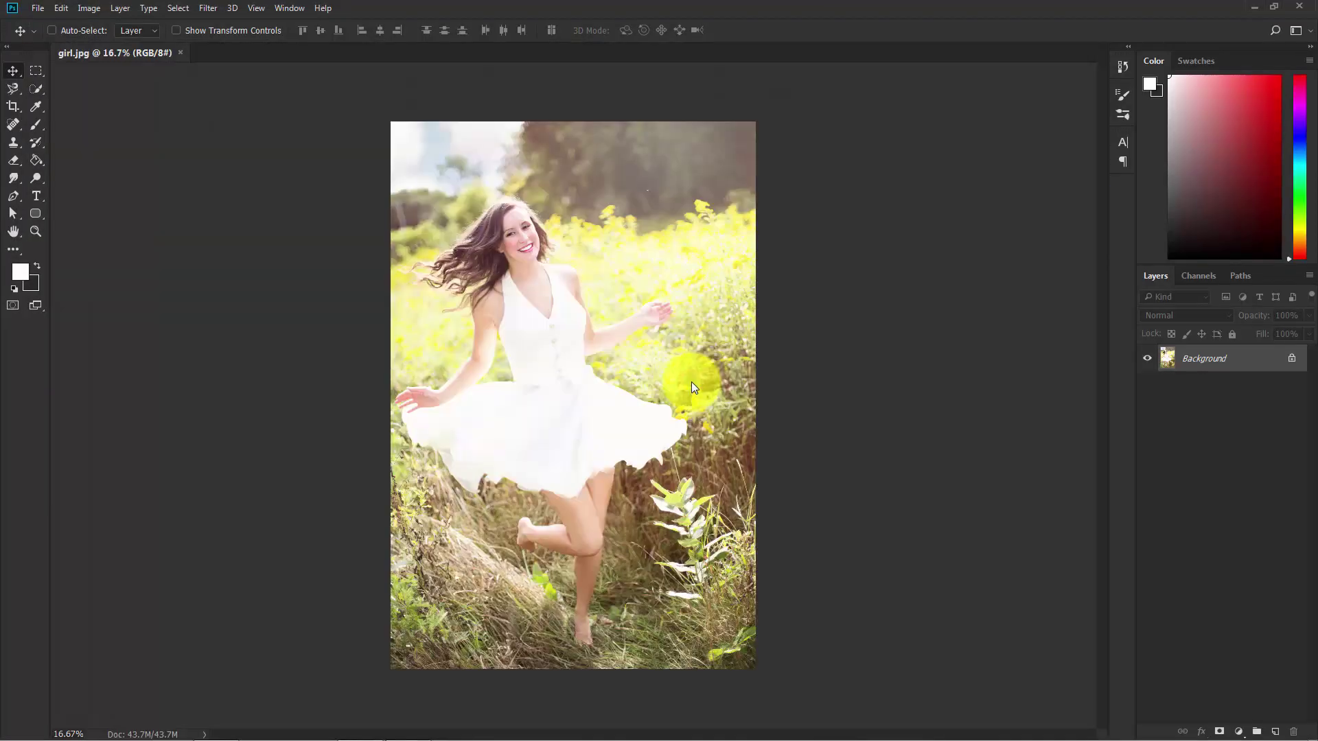
key(ctrl+plus)
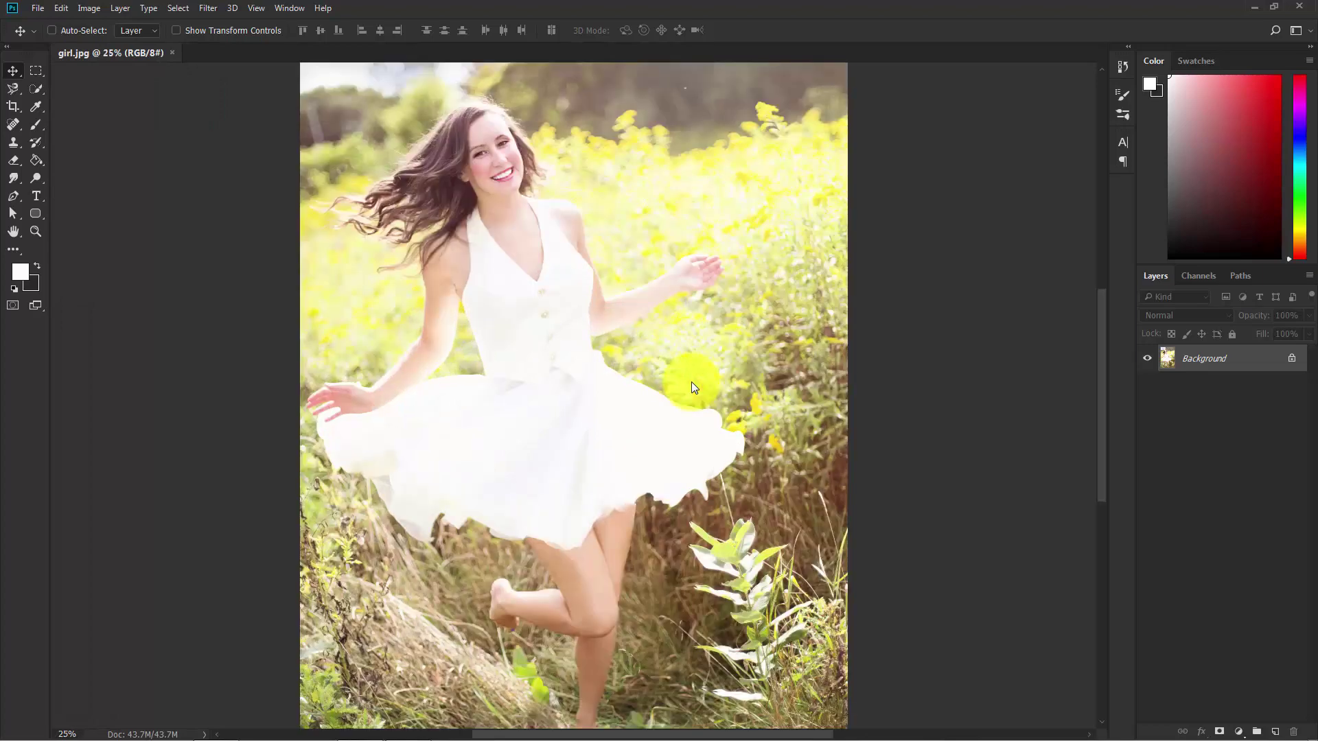
drag(563, 279, 554, 340)
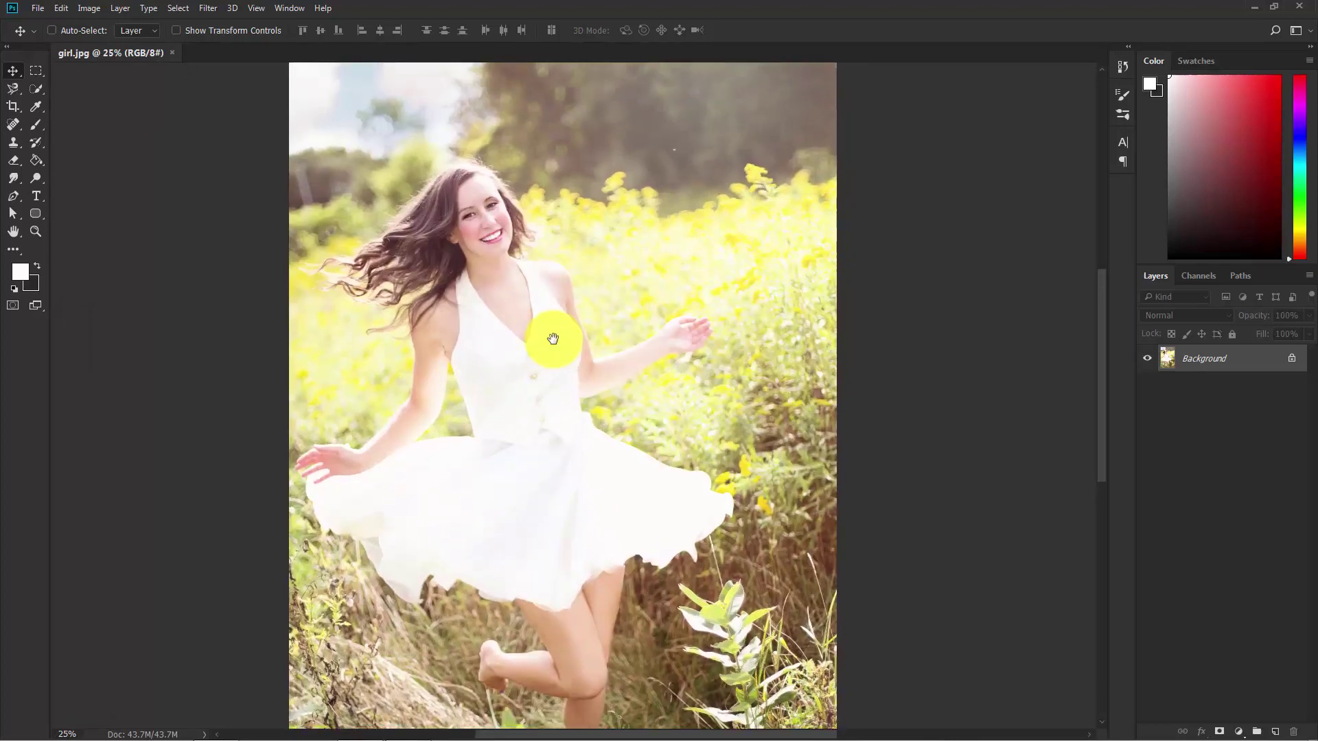
key(ctrl+minus)
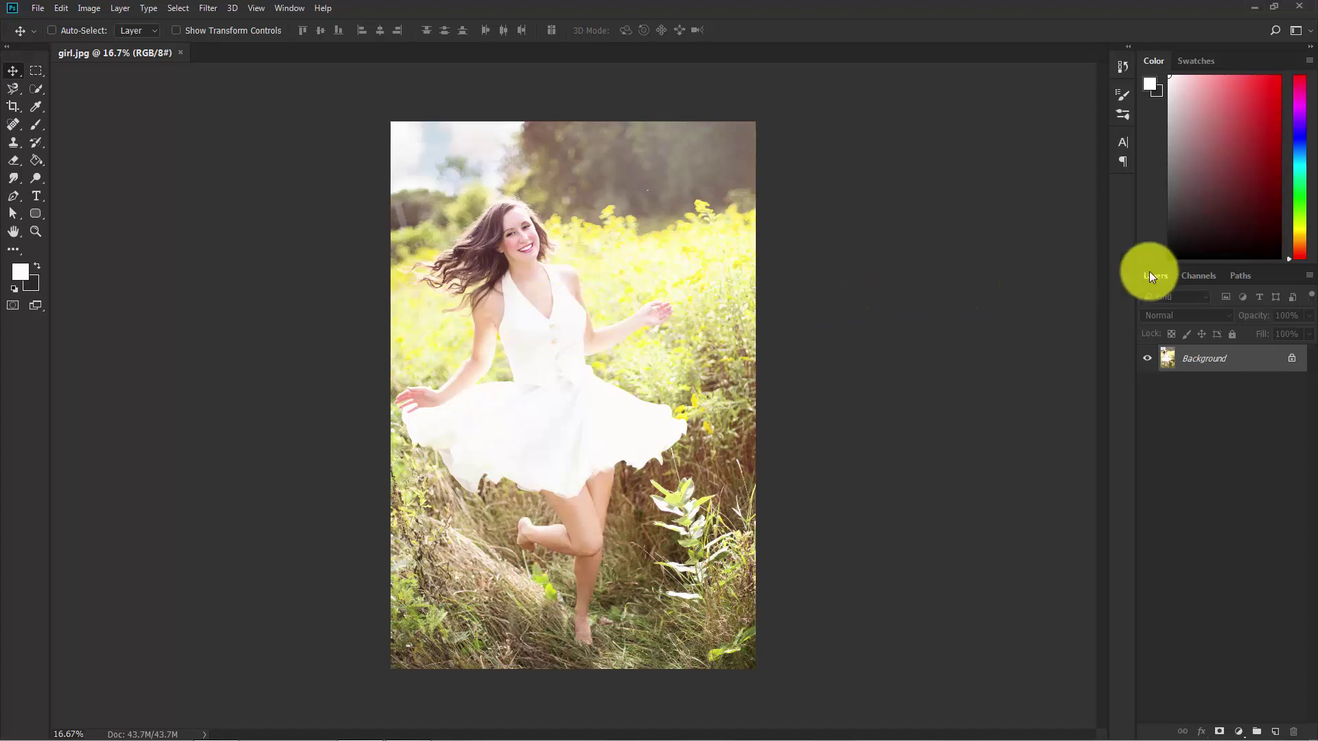
Step: Ctrl-click the RGB channel to load a luminosity selection of the bright areas, then return to Layers
click(1193, 273)
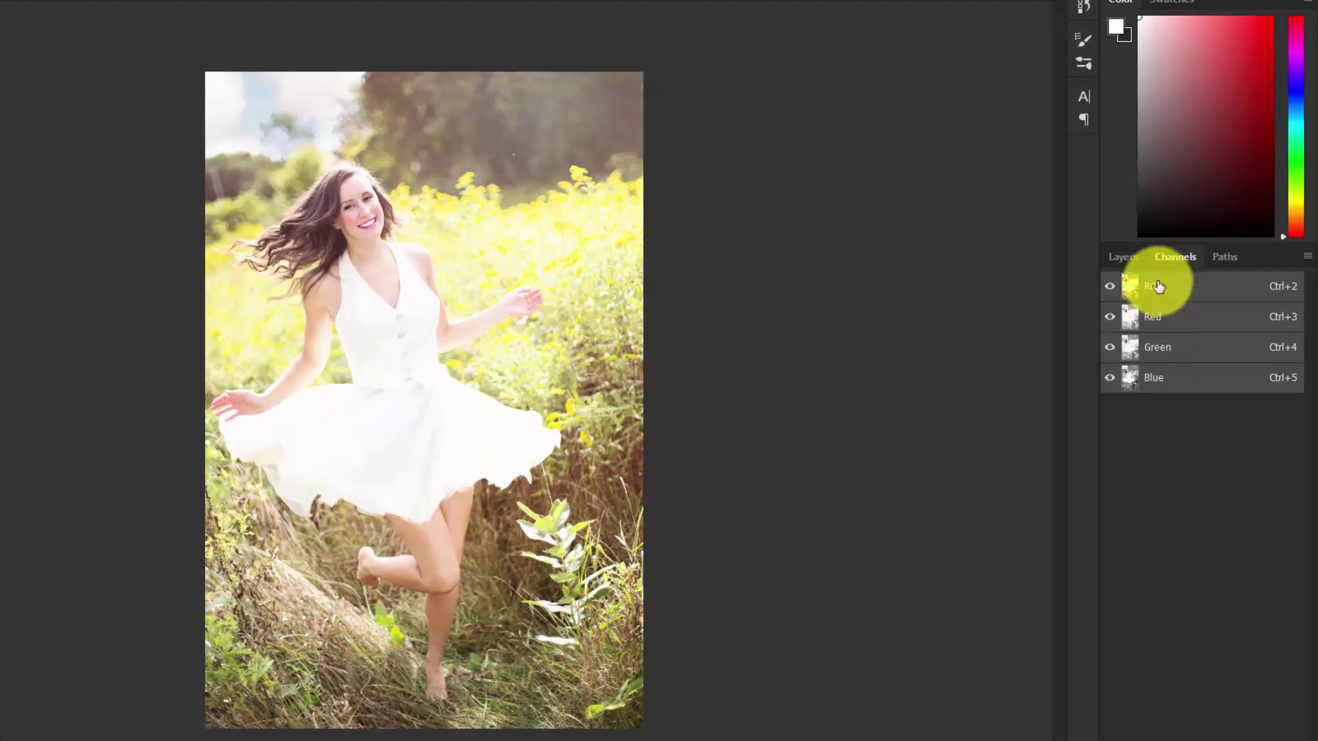
key(ctrl)
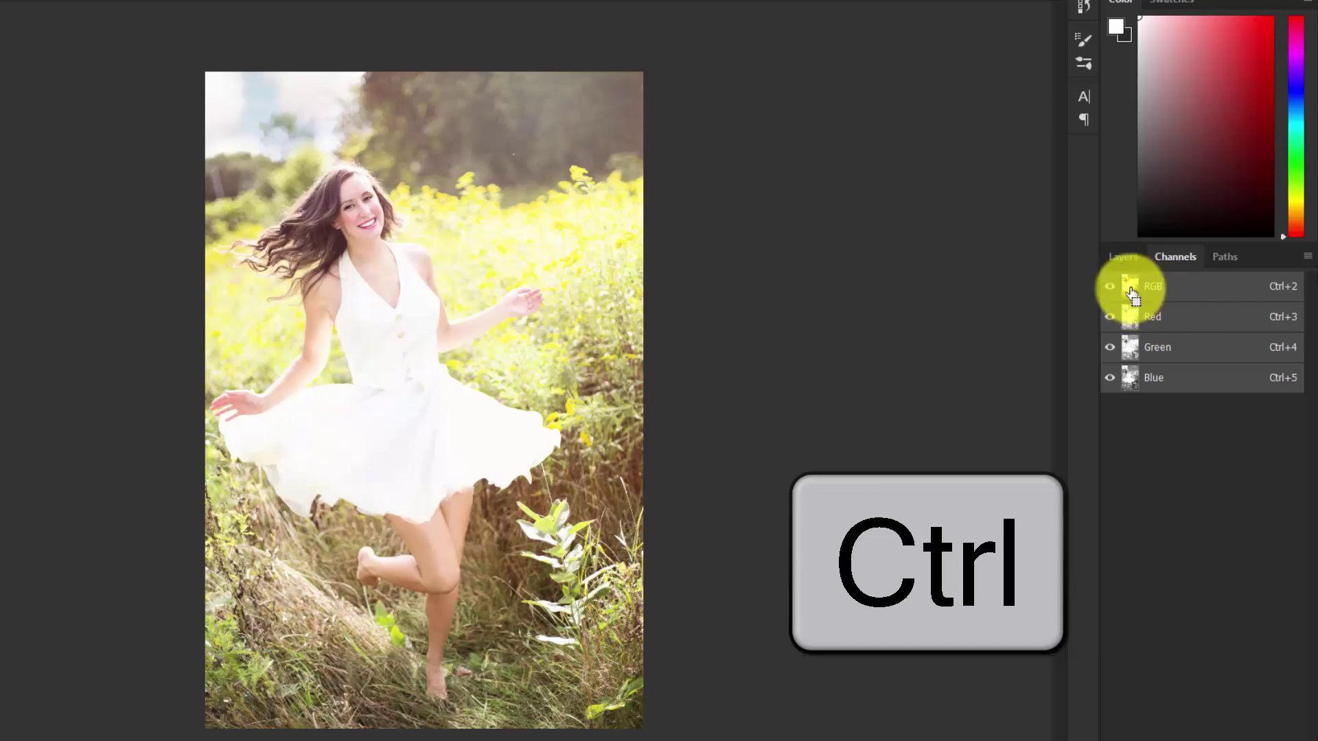
ctrl+click(1130, 288)
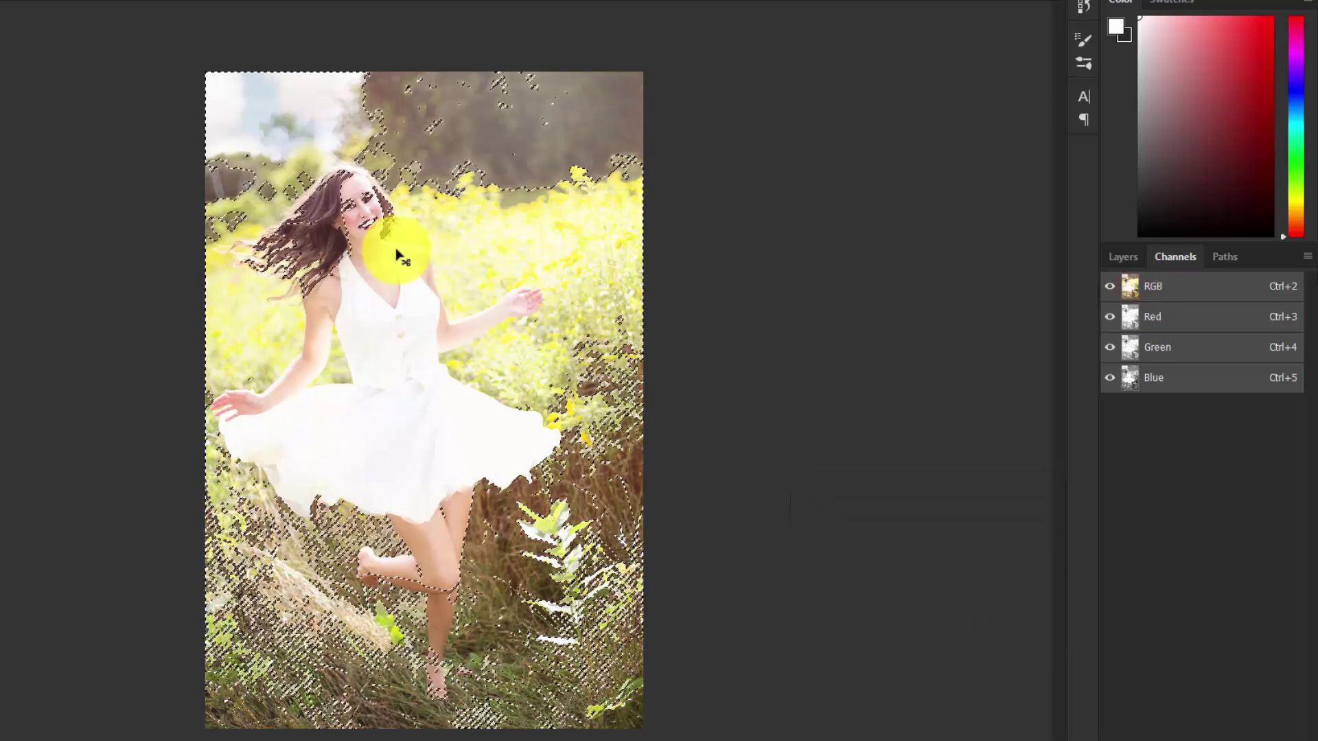
key(F7)
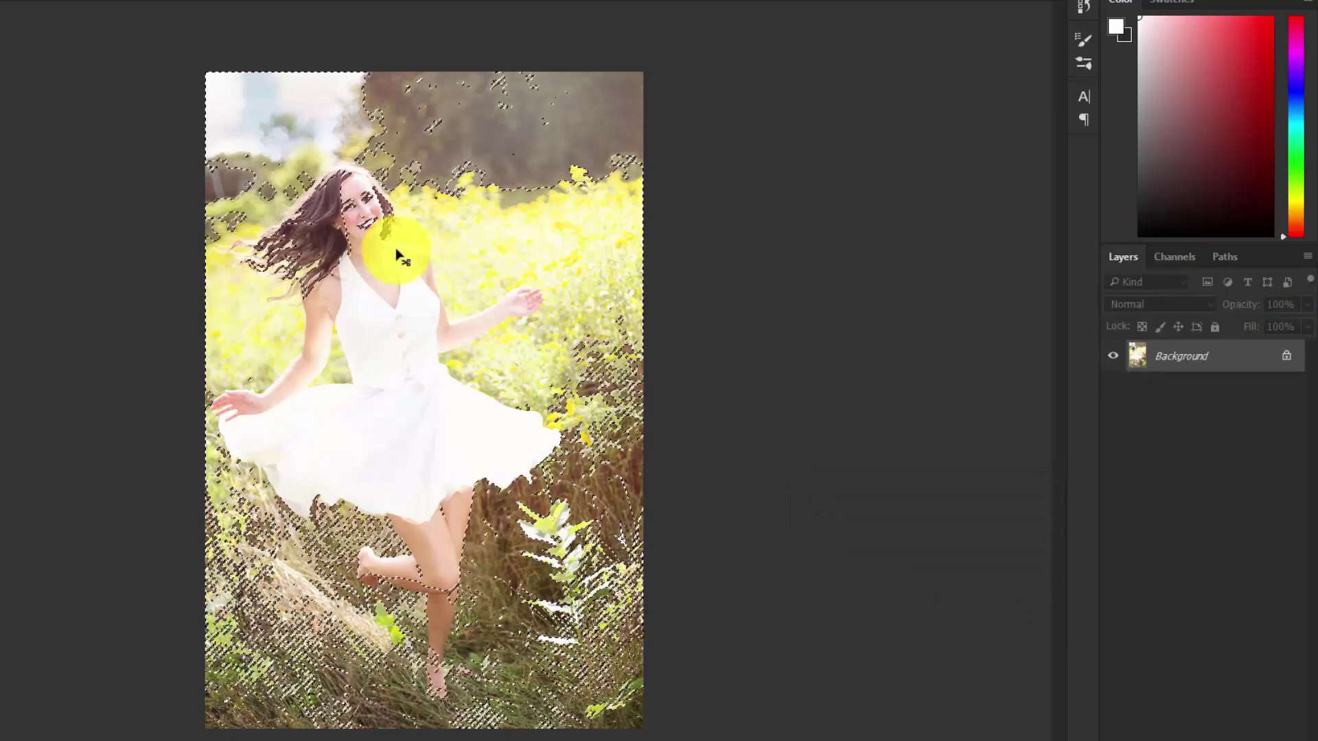
key(ctrl+plus)
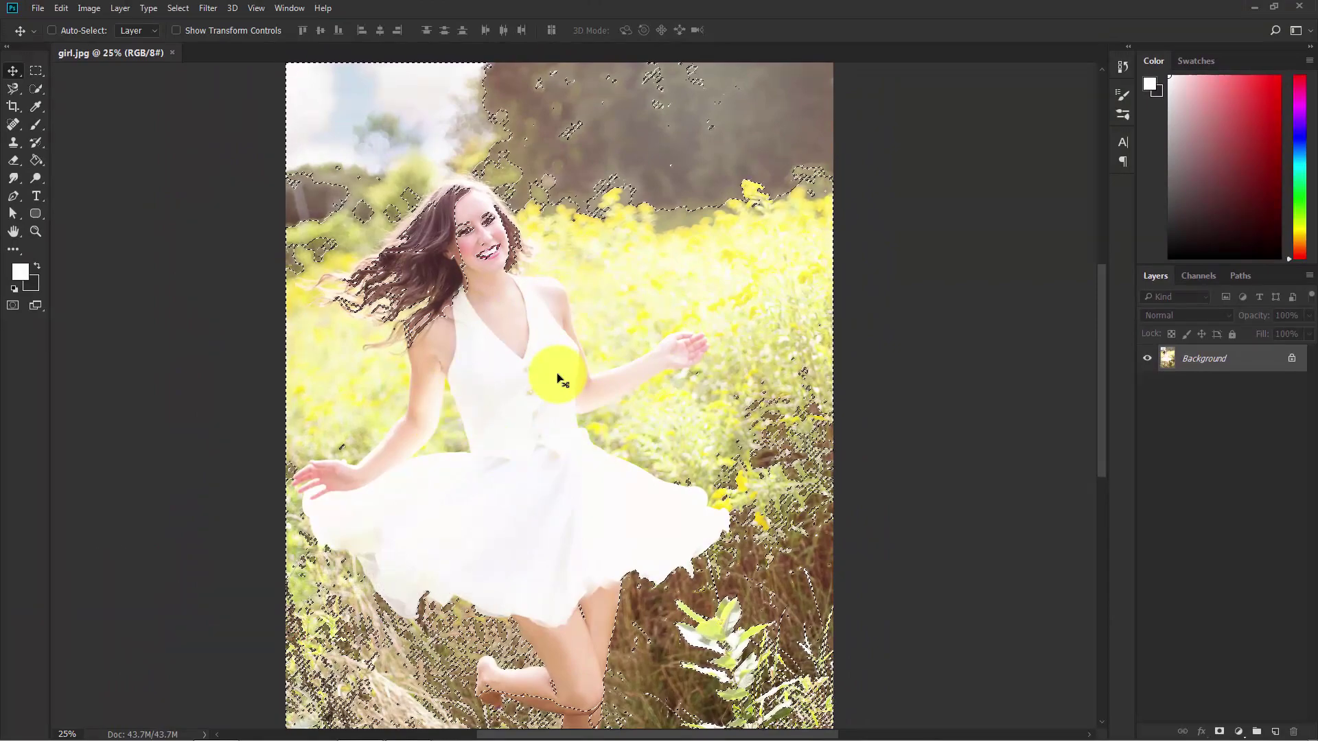
key(ctrl+minus)
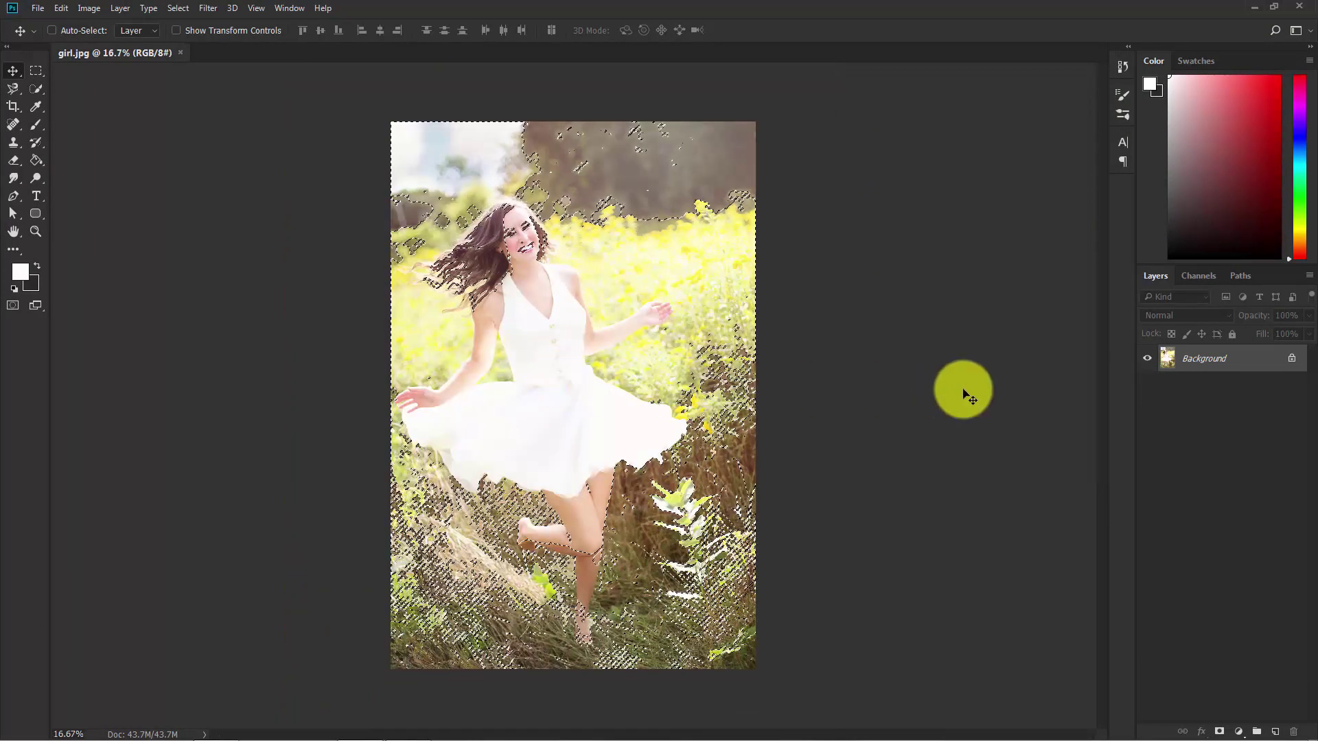
Step: Copy the bright-area selection onto a new Layer 1 and toggle the Background to check it
key(ctrl+j)
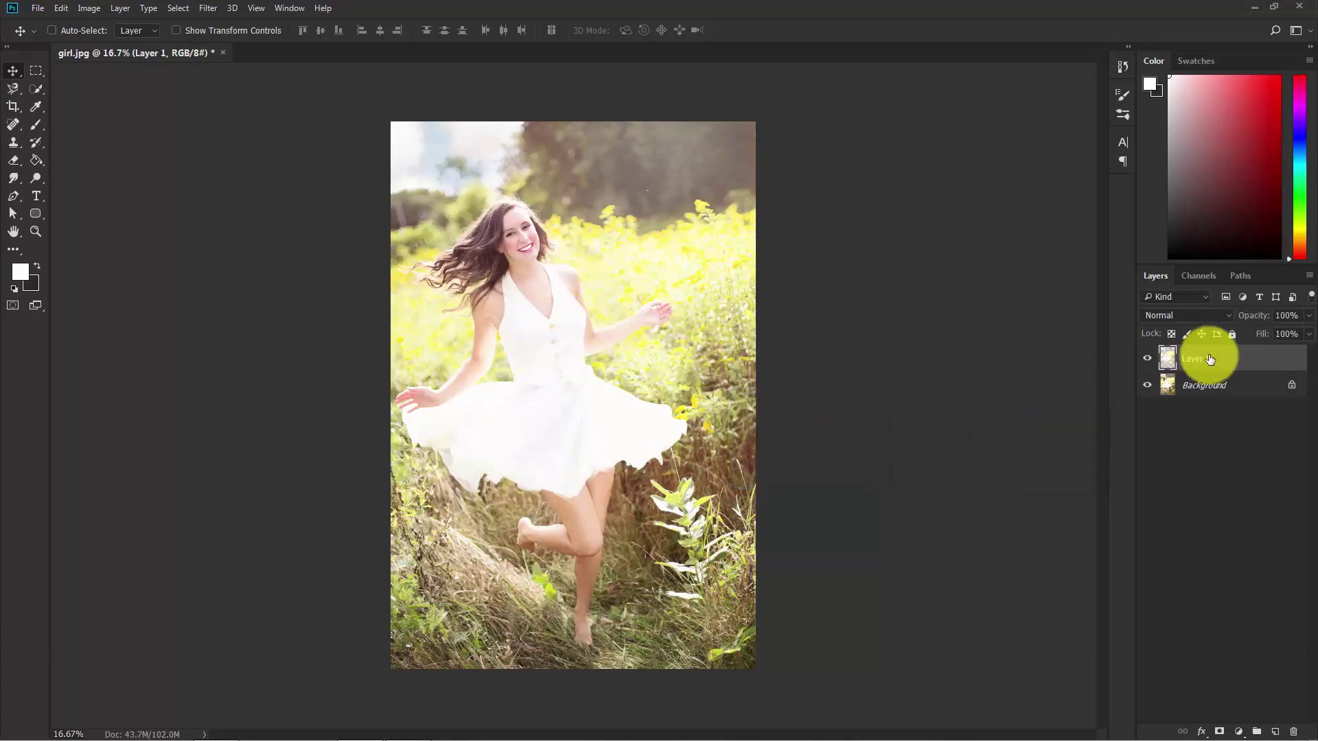
click(1146, 387)
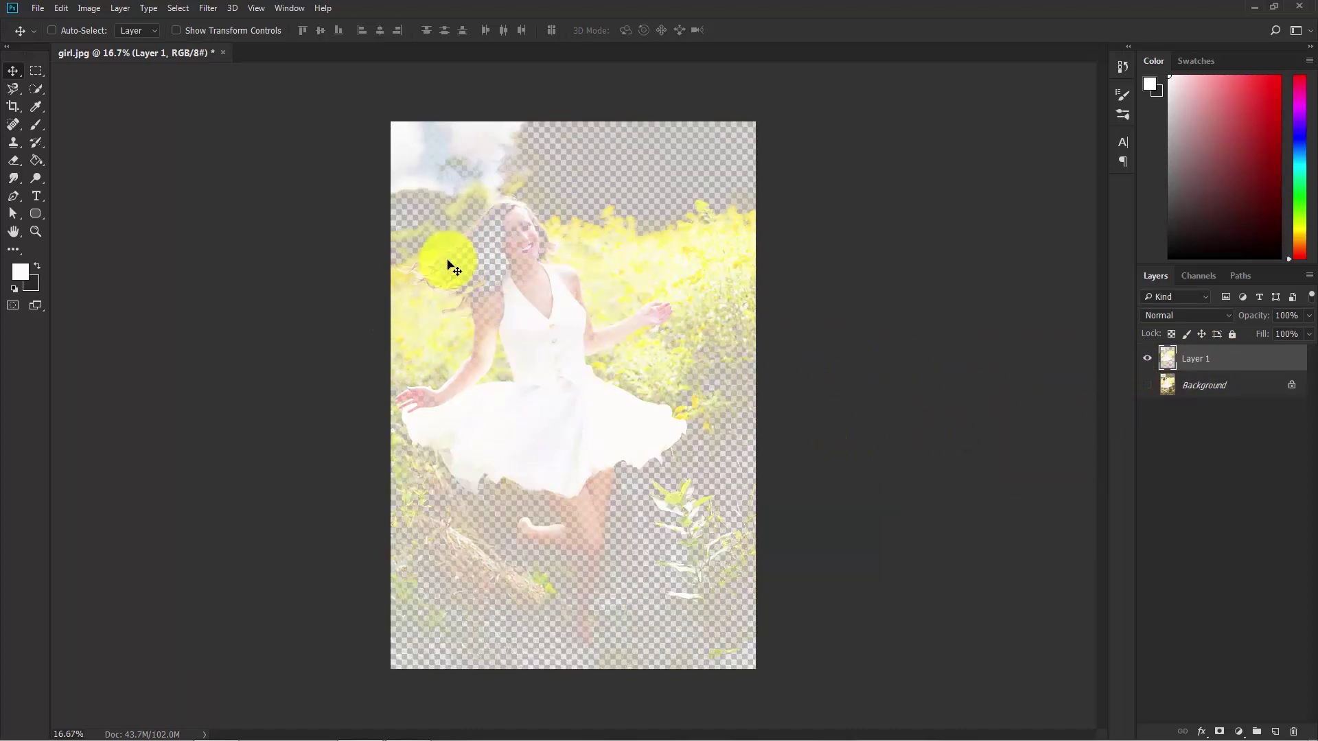
click(1148, 386)
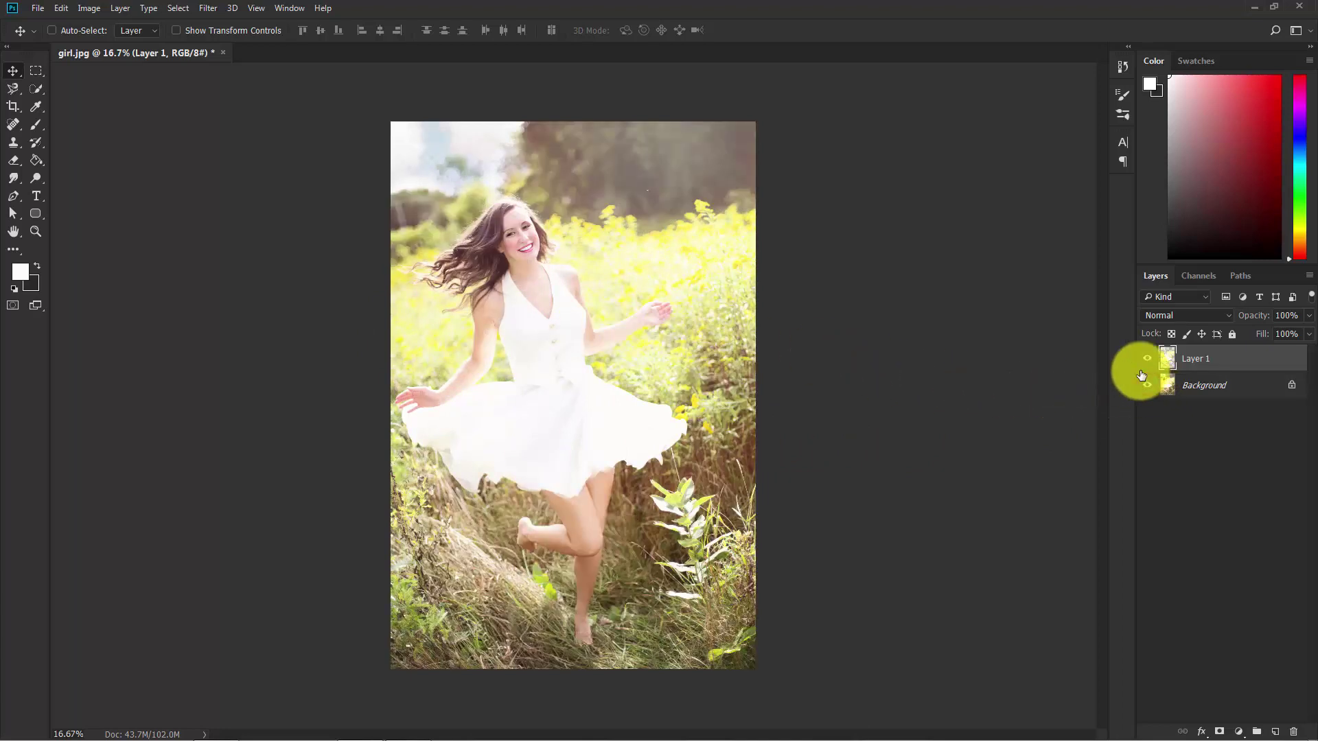
Step: Set Layer 1's blend mode to Multiply to darken the photo
click(1238, 354)
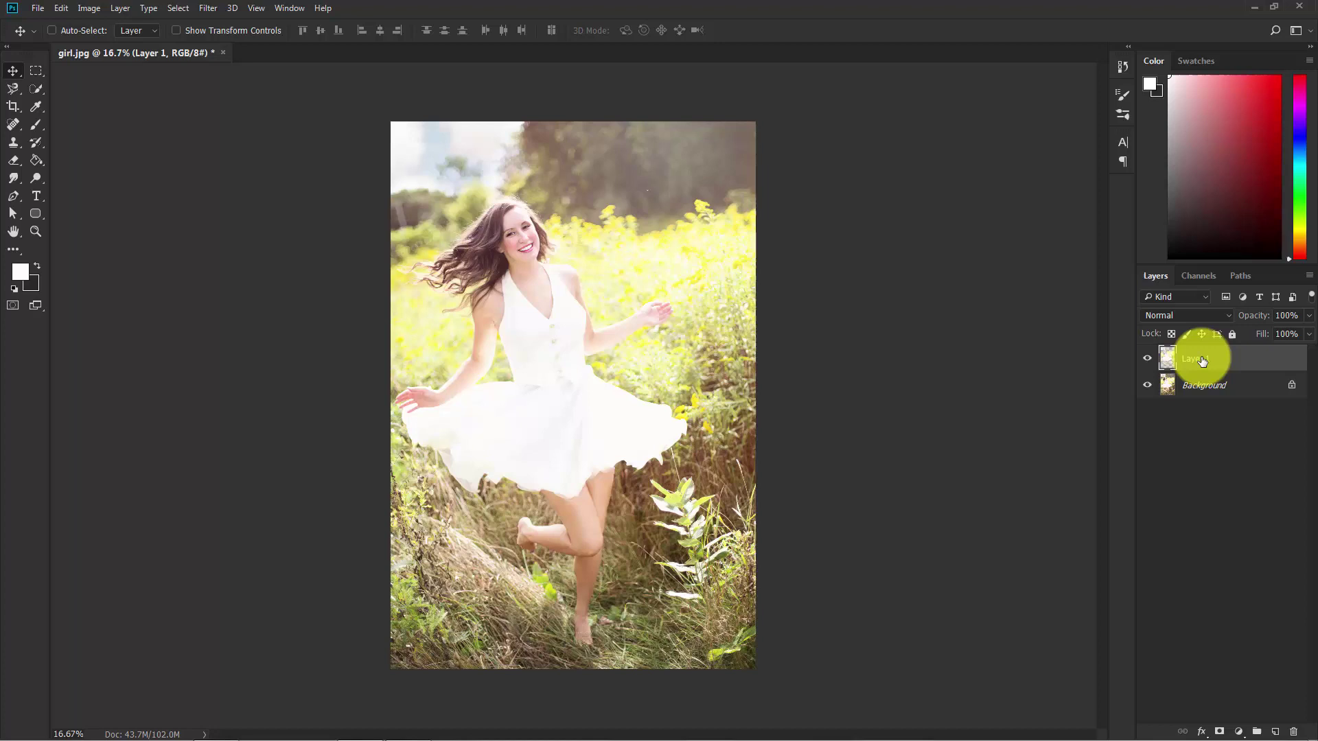
click(1175, 316)
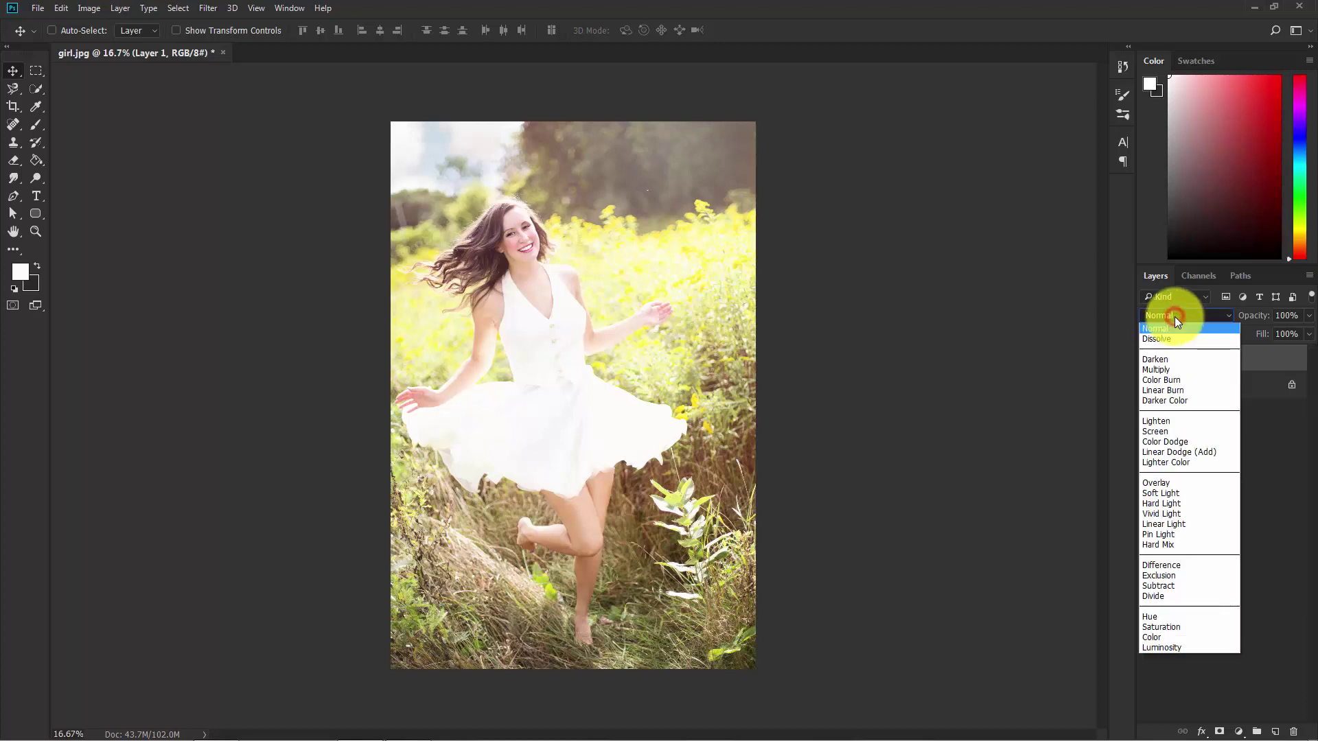
click(1161, 370)
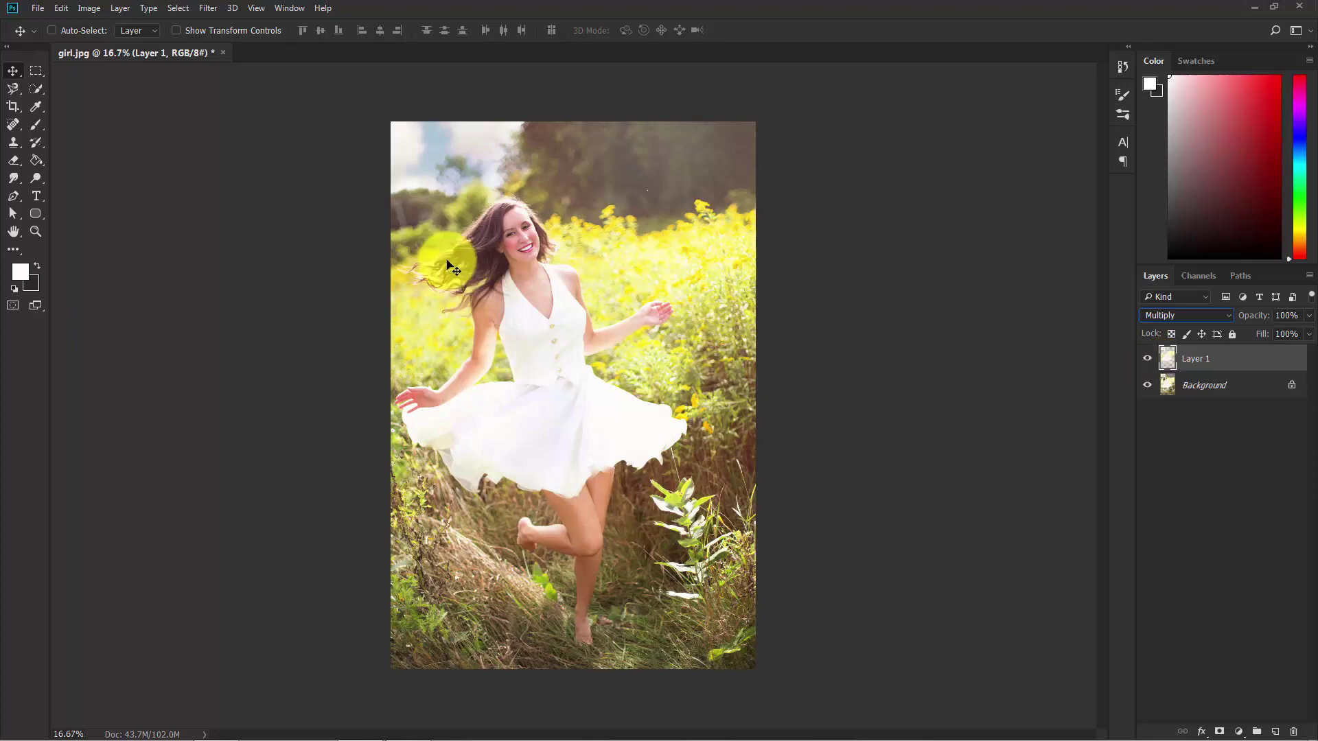
Step: Duplicate Layer 1 and group Layer 1 and Layer 1 copy into Group 1
key(ctrl+plus)
scroll(474, 281, up, 2)
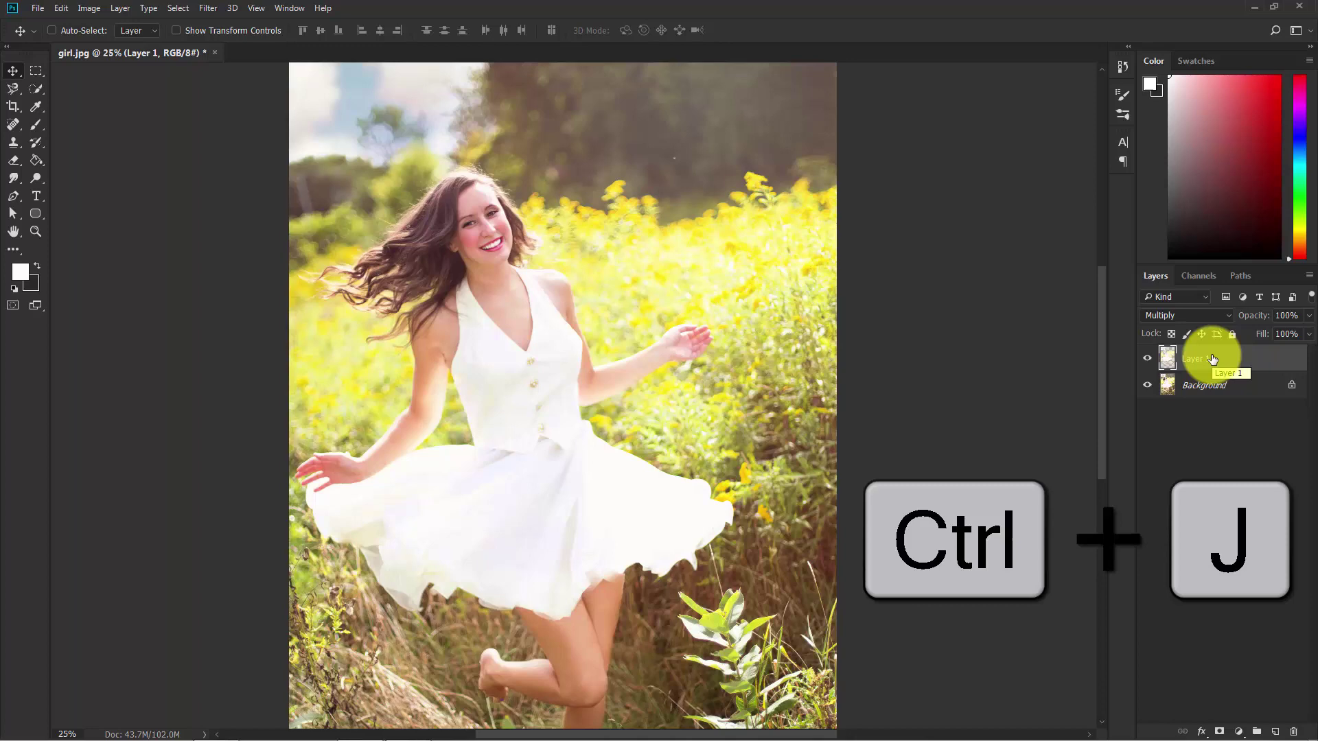
key(ctrl+j)
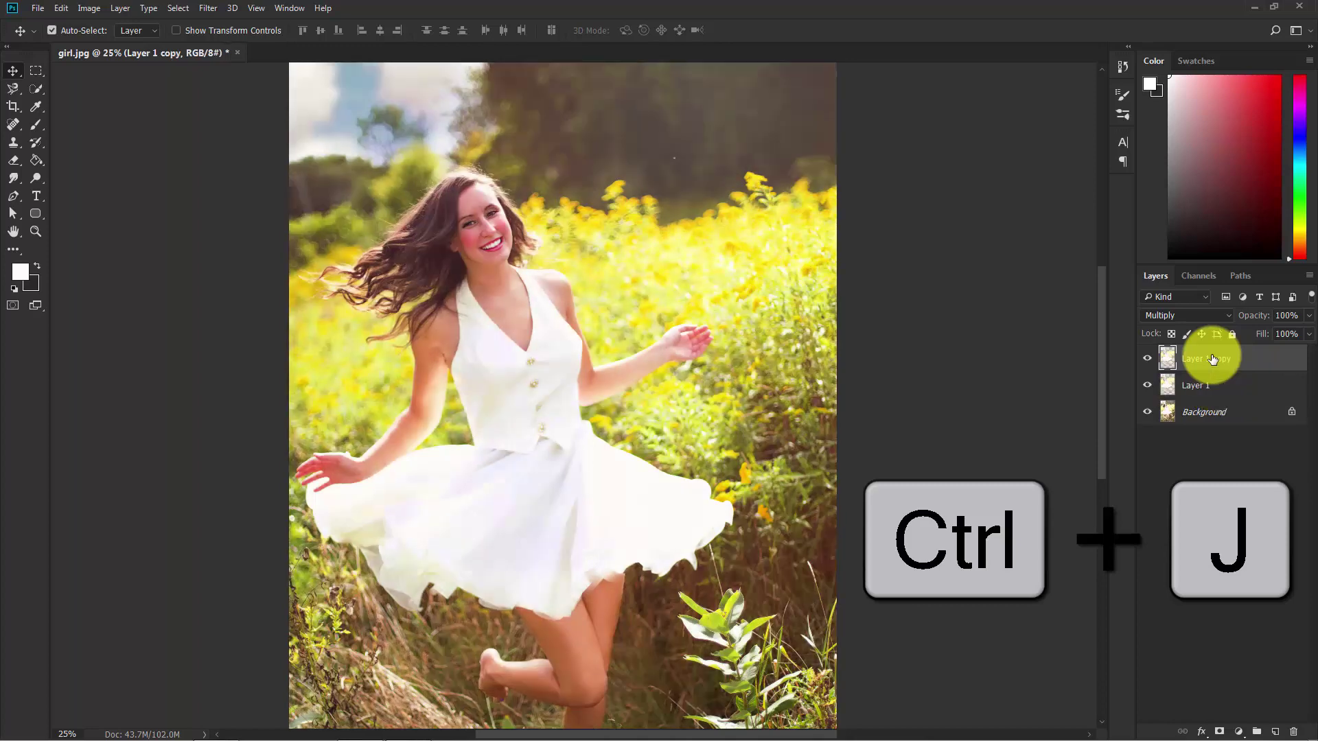
key(ctrl+minus)
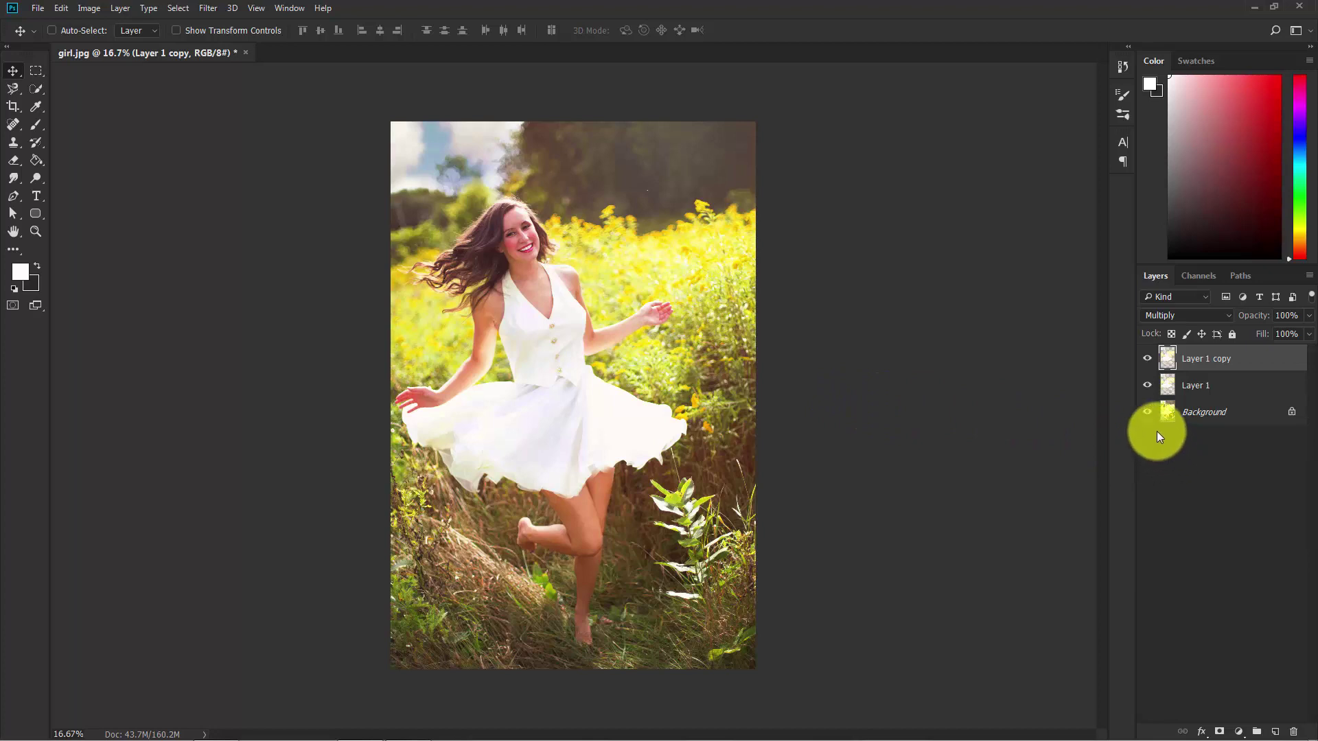
key(shift)
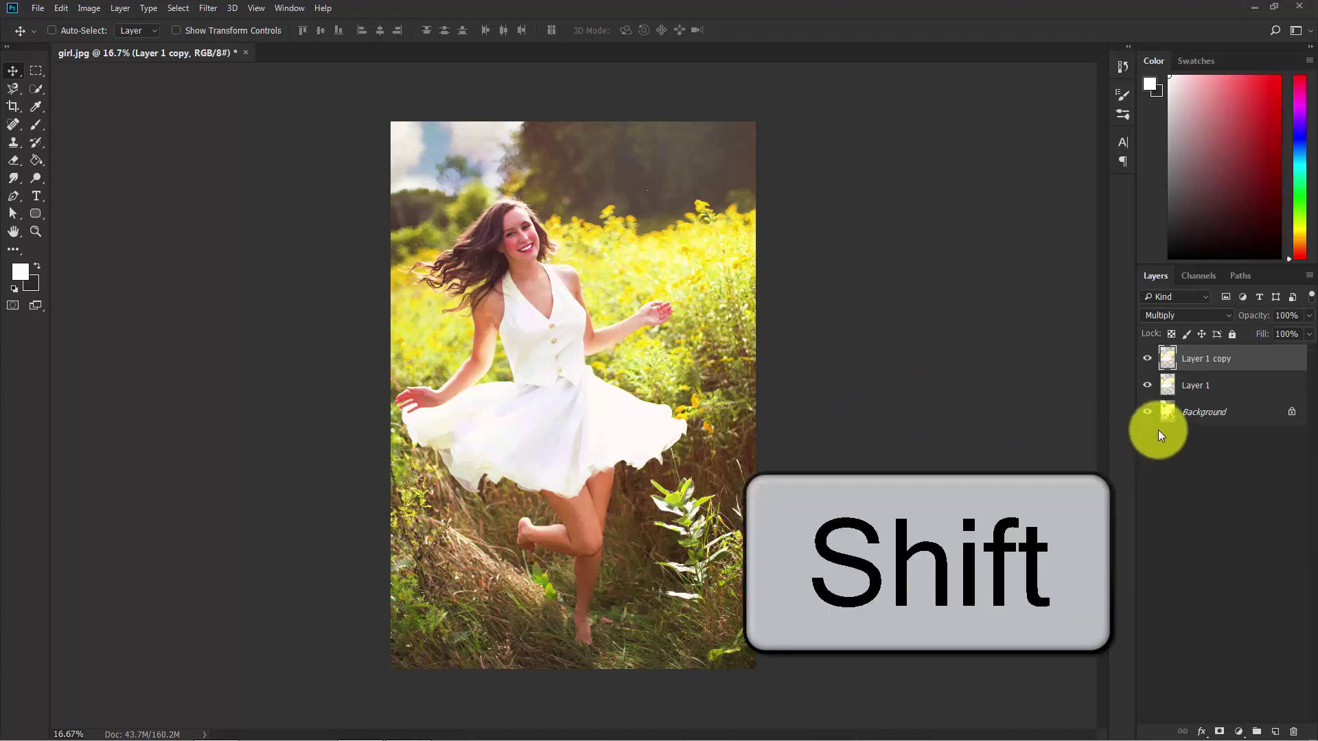
shift+click(1200, 389)
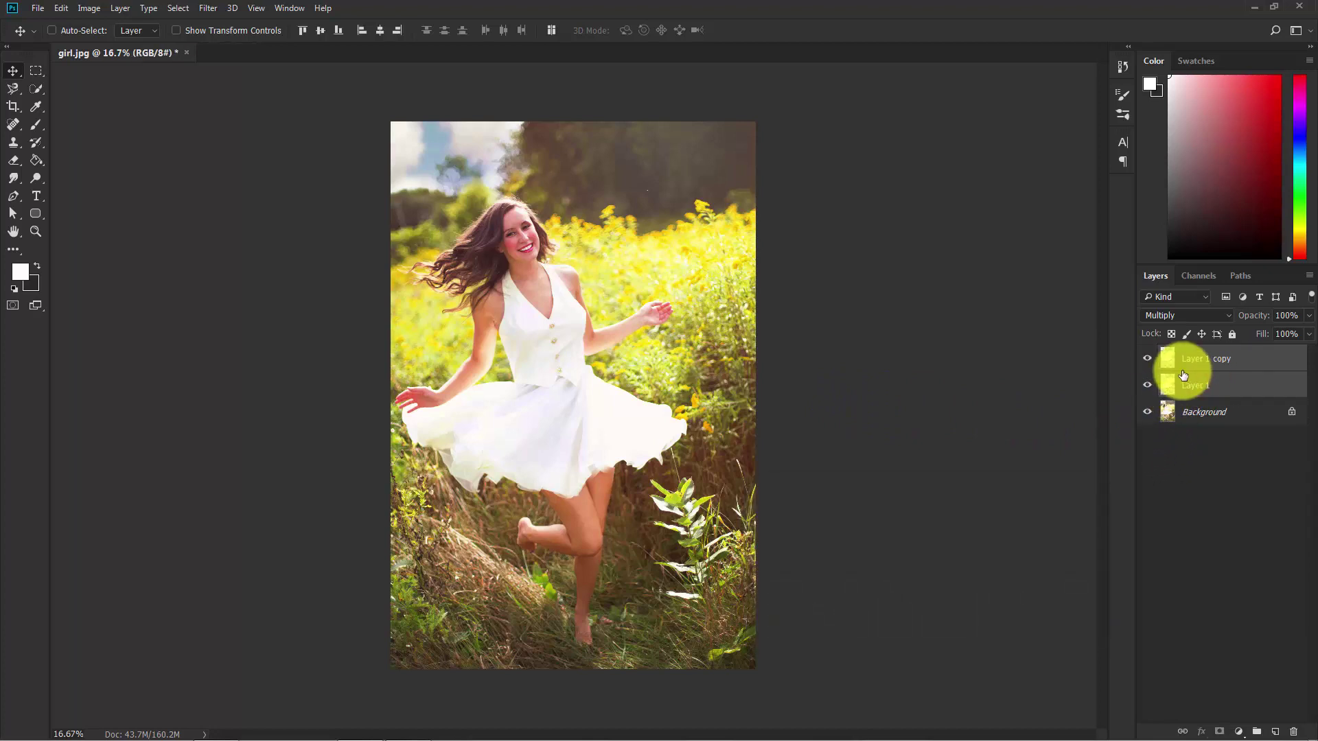
key(ctrl+g)
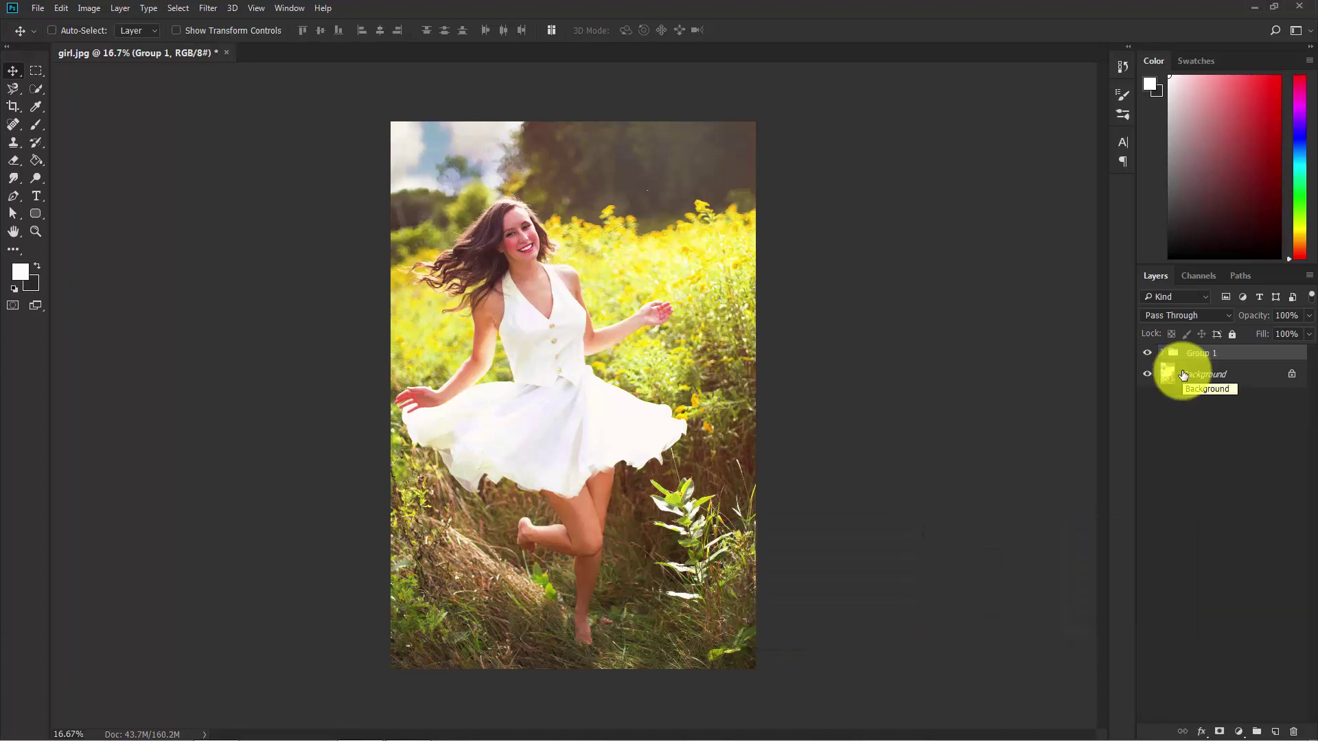
Step: Toggle Group 1's visibility to compare before and after, then deselect it
key(ctrl+plus)
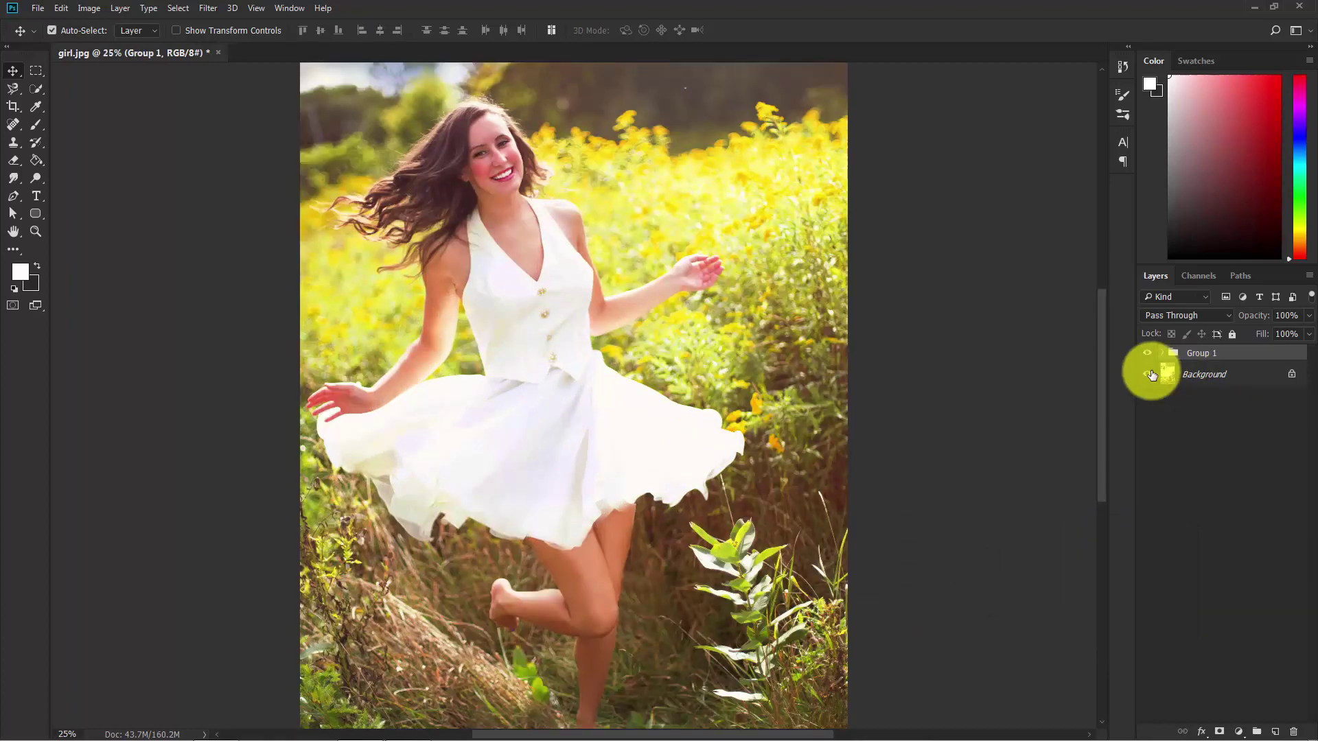
click(1144, 354)
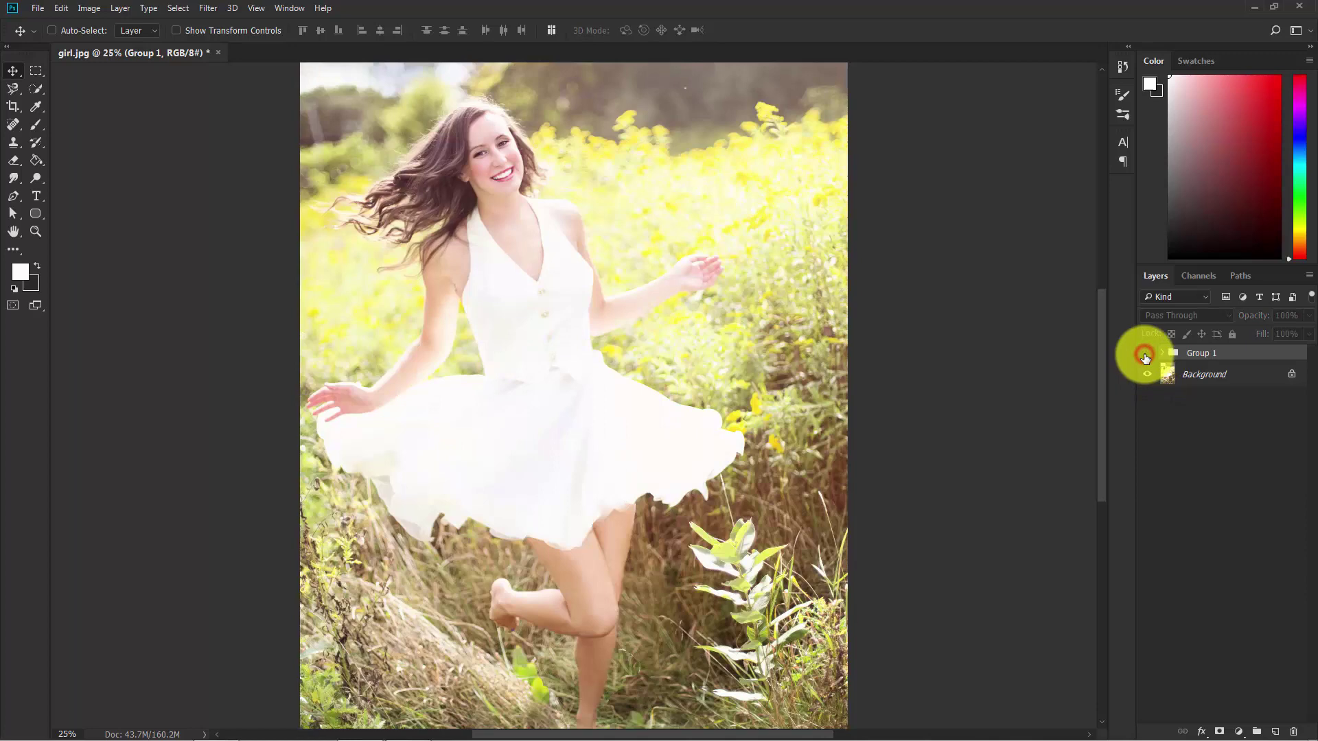
click(1146, 354)
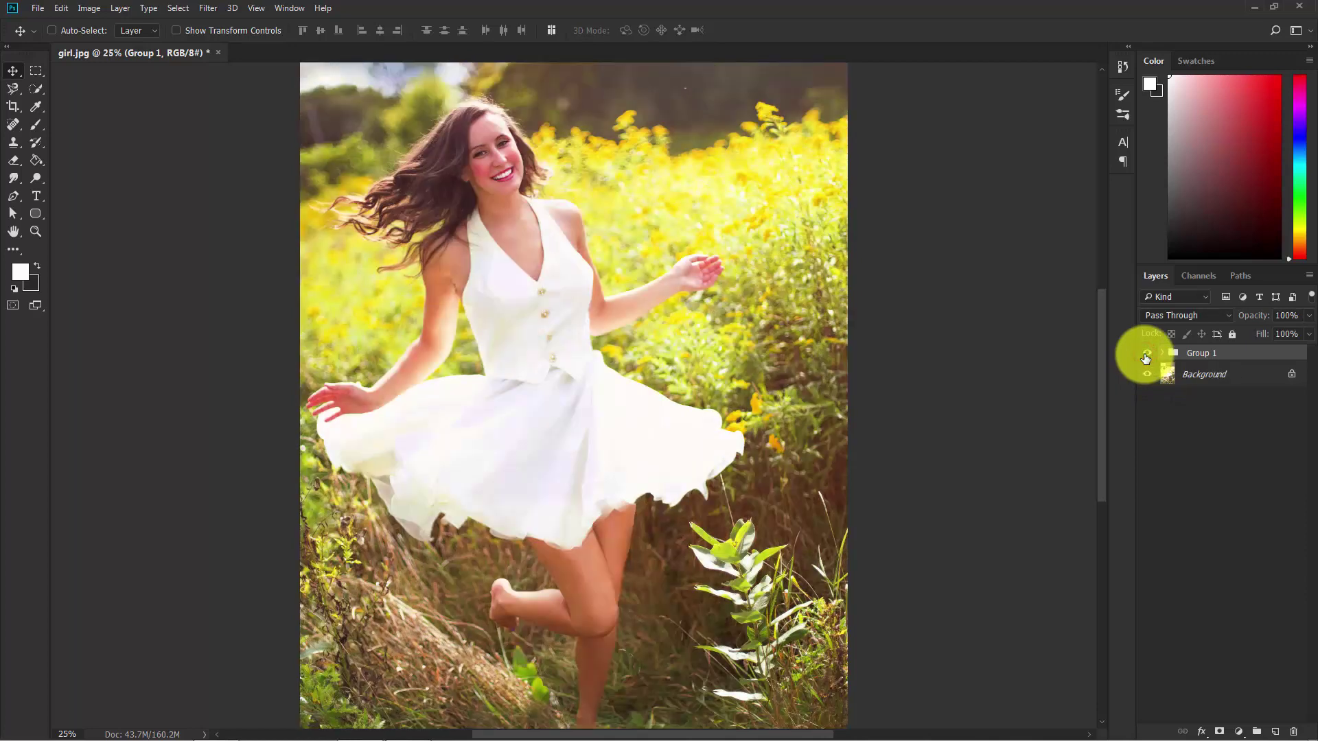
click(1146, 354)
click(1146, 354)
click(1180, 458)
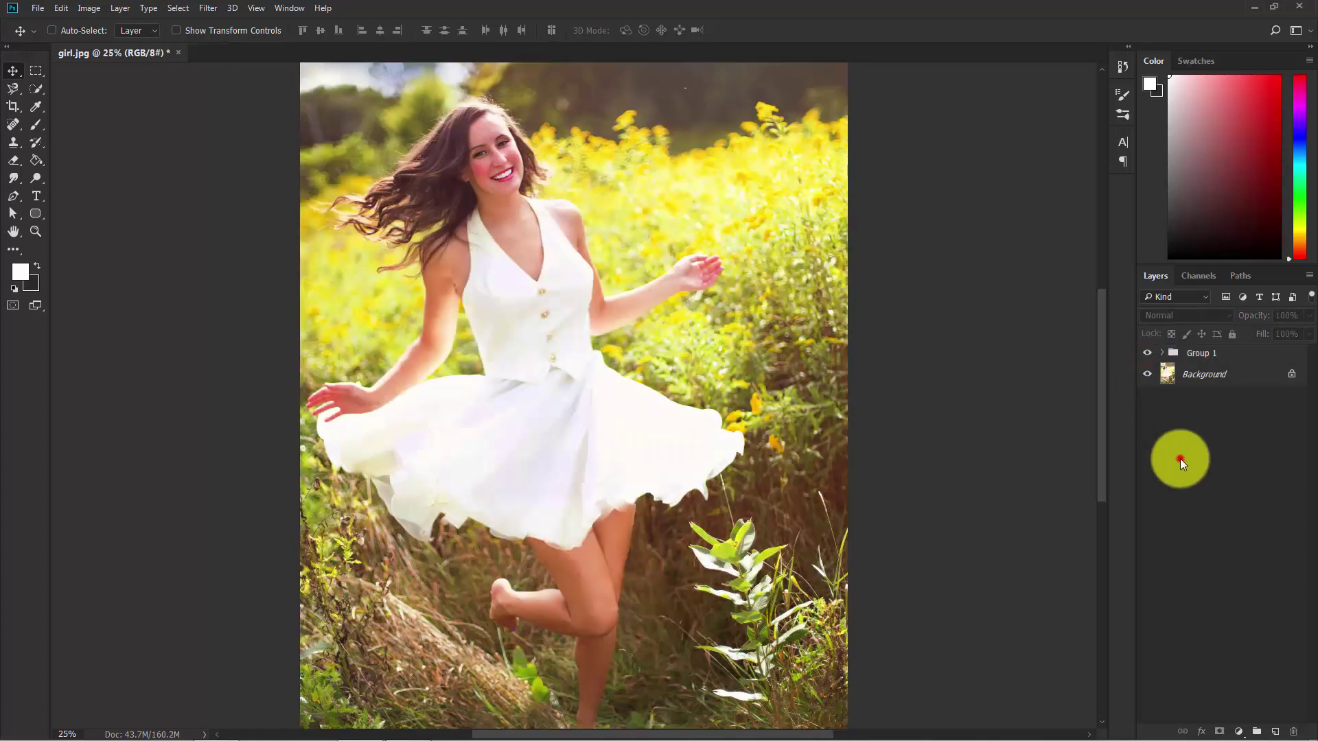
key(ctrl+minus)
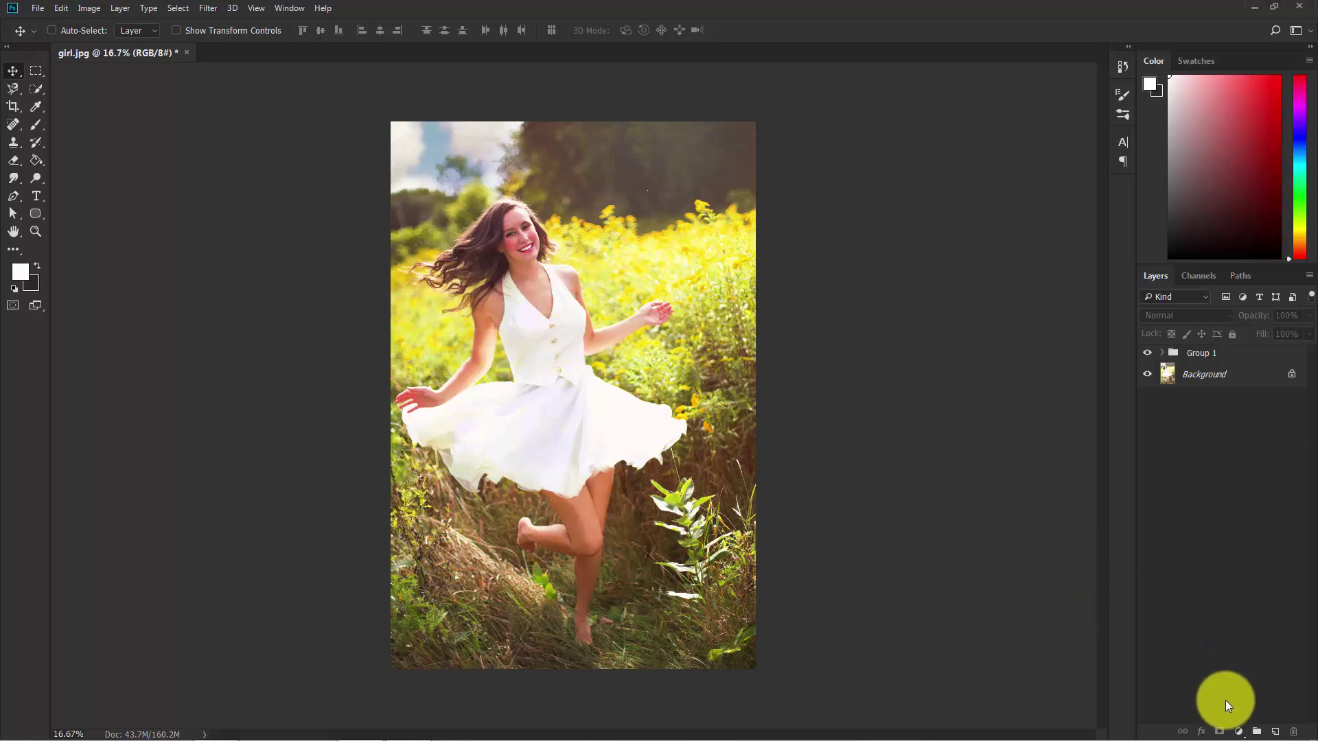
Step: Add a Vibrance adjustment layer with vibrance lowered to -18 and close its settings
click(1238, 731)
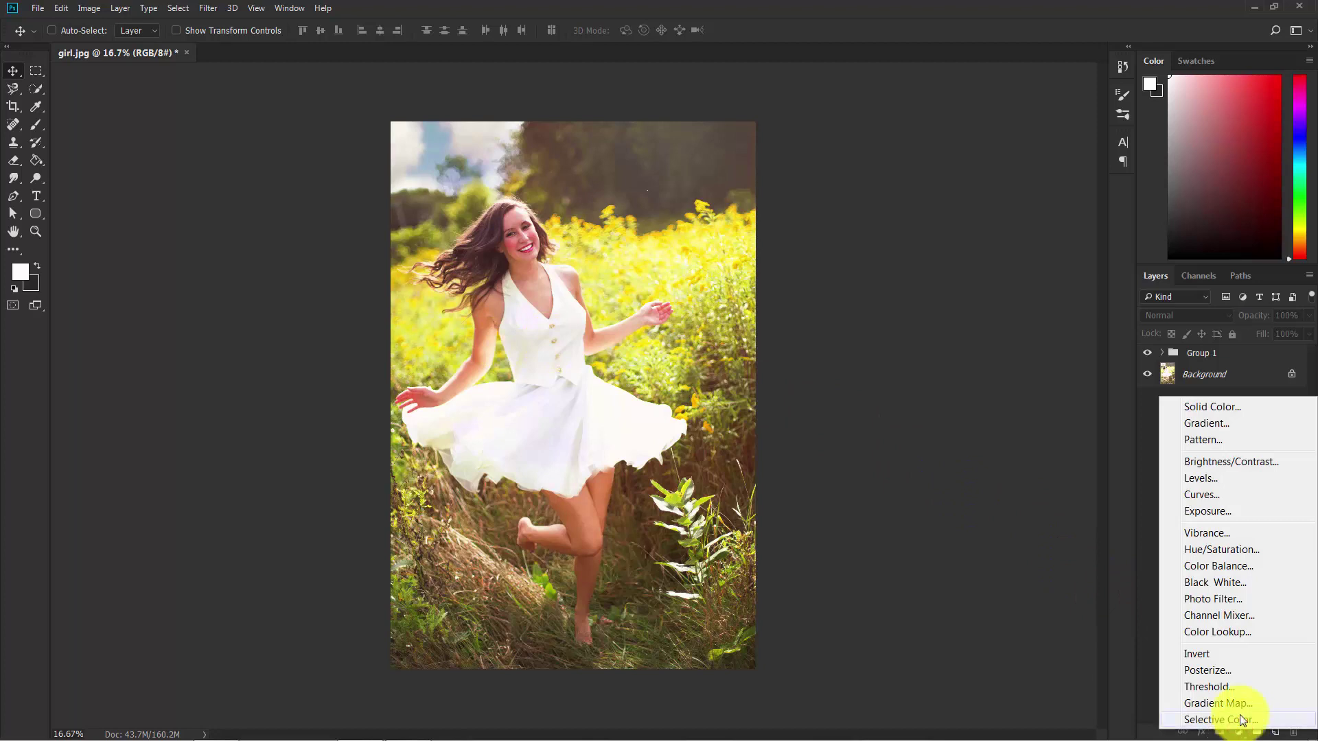
click(1206, 534)
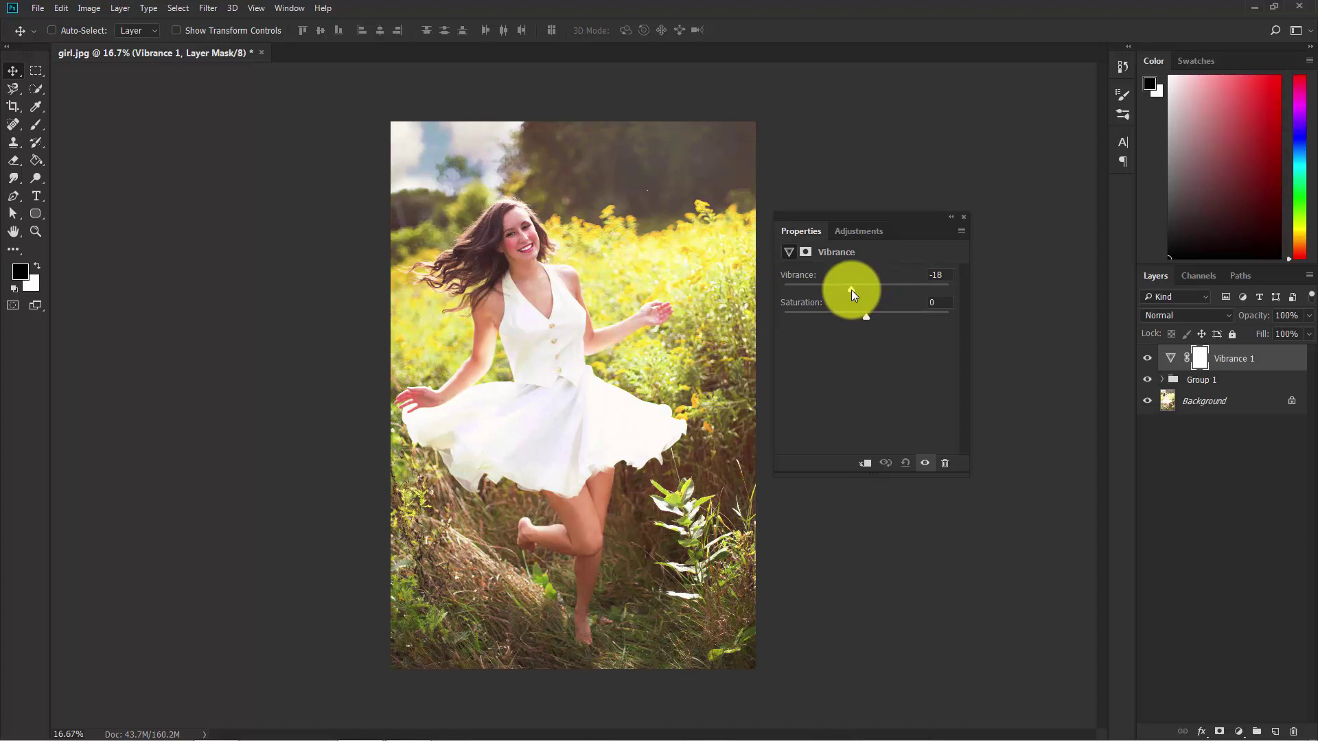
drag(850, 291, 850, 291)
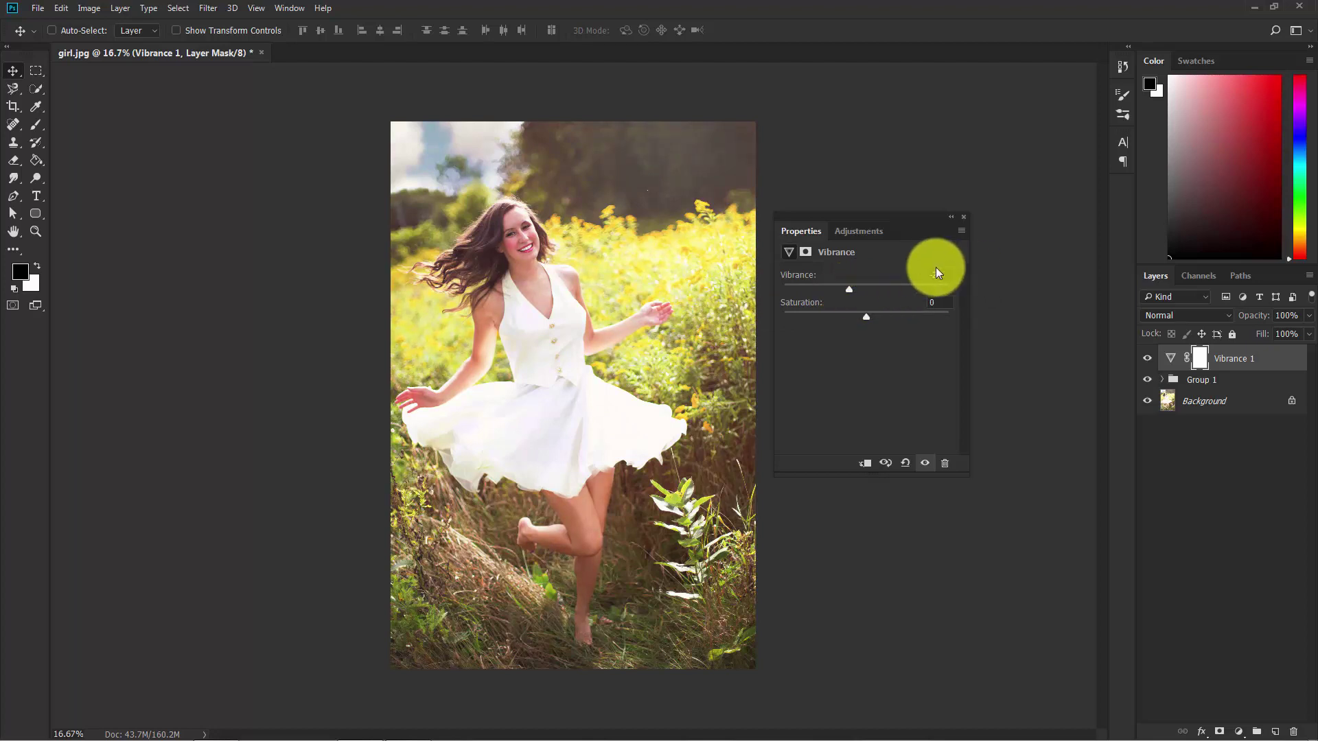
click(965, 217)
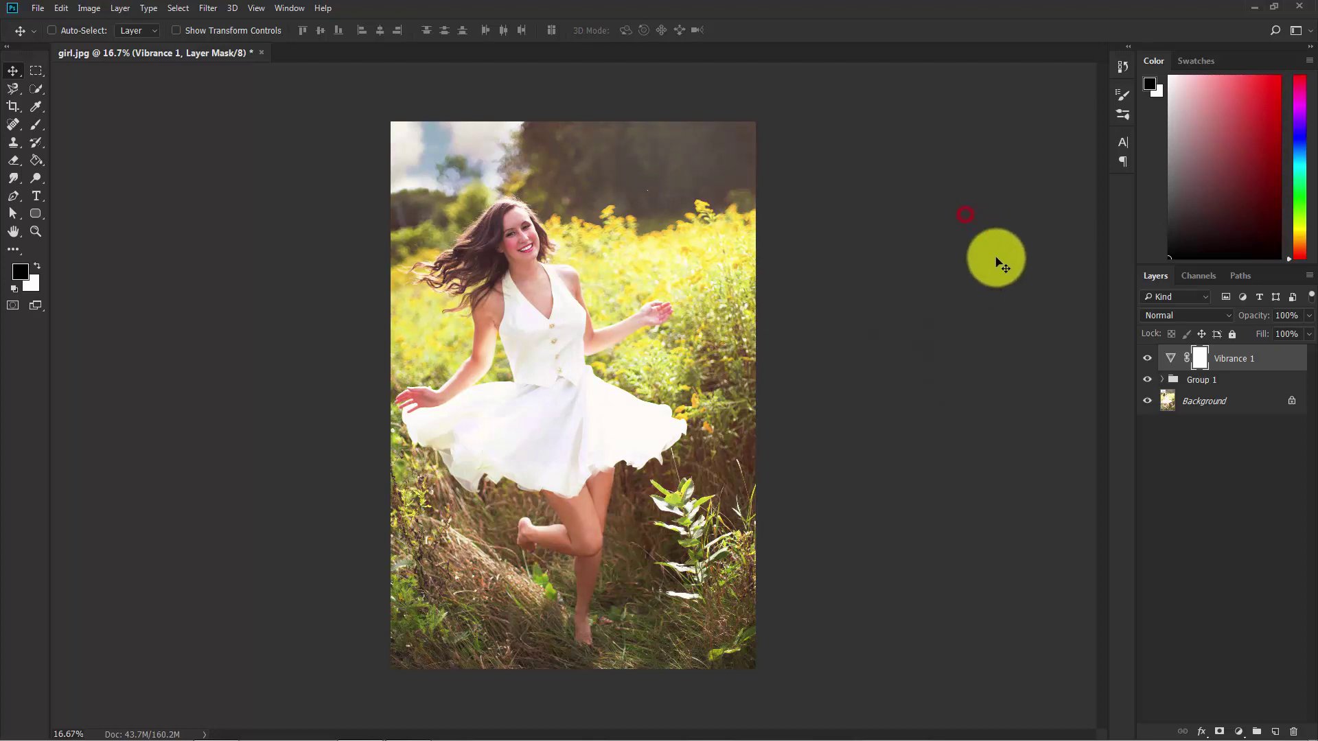
click(1202, 512)
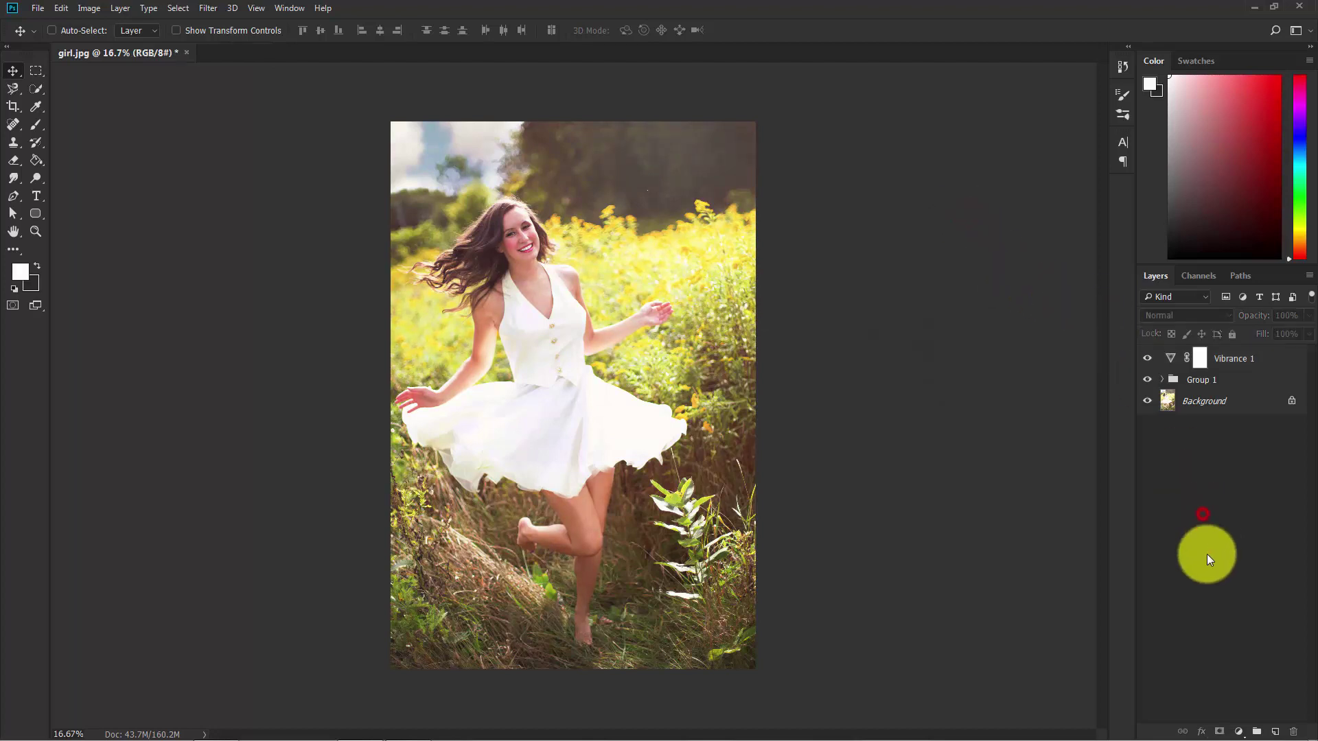
Step: Add a Channel Mixer layer and set the Green output to Green 0, Blue 100
click(1241, 732)
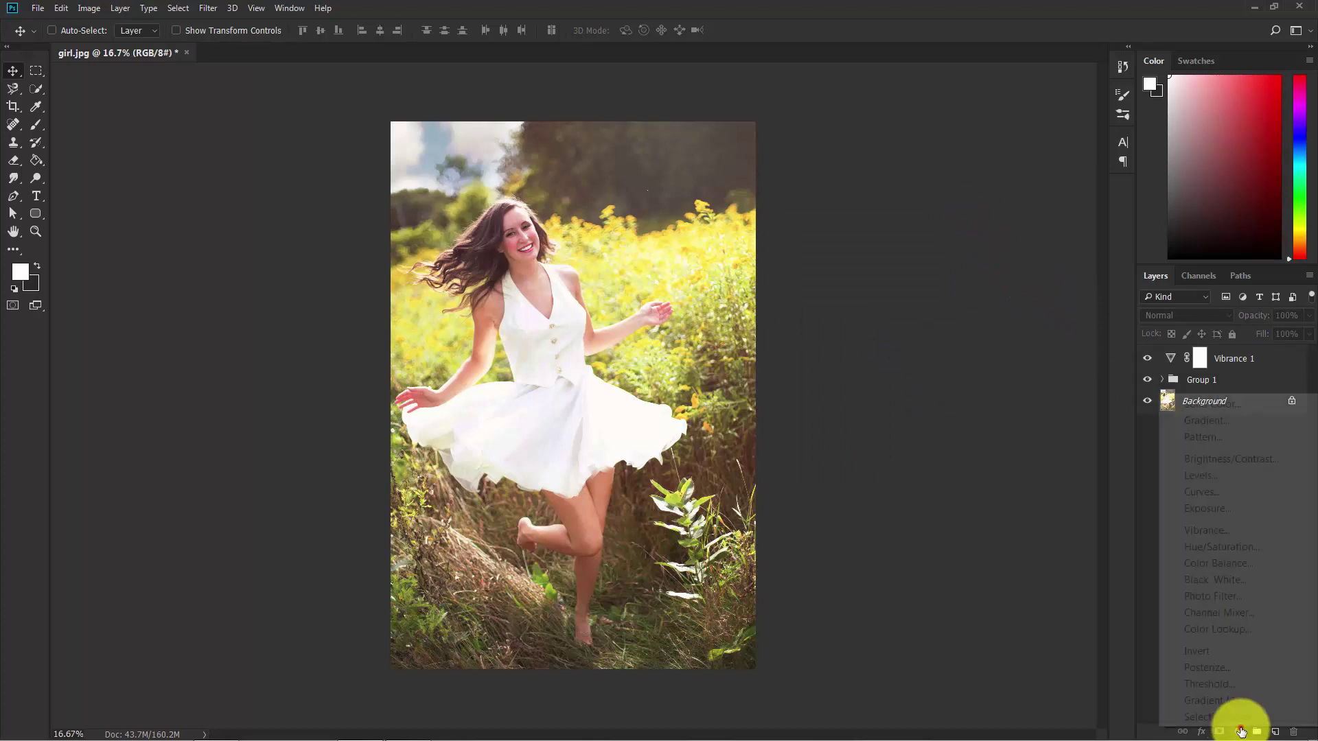
click(1226, 615)
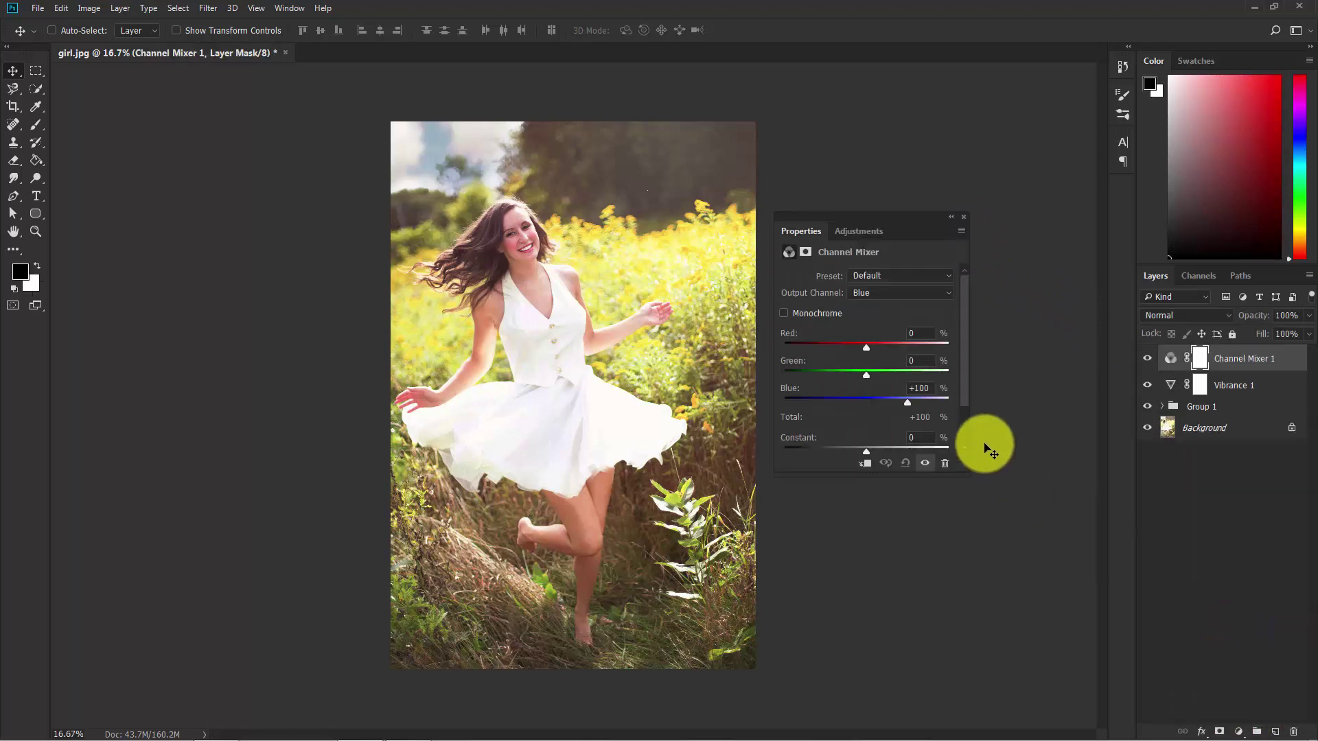
click(880, 289)
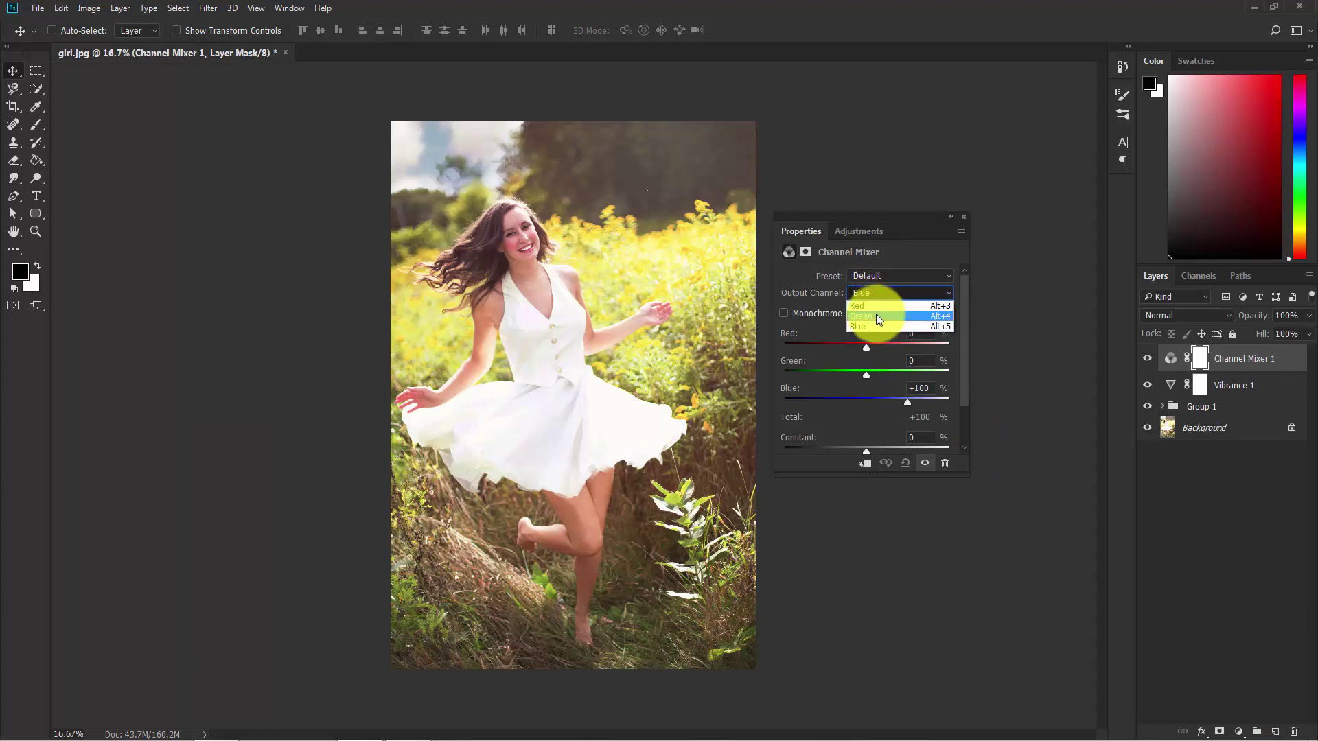
click(876, 315)
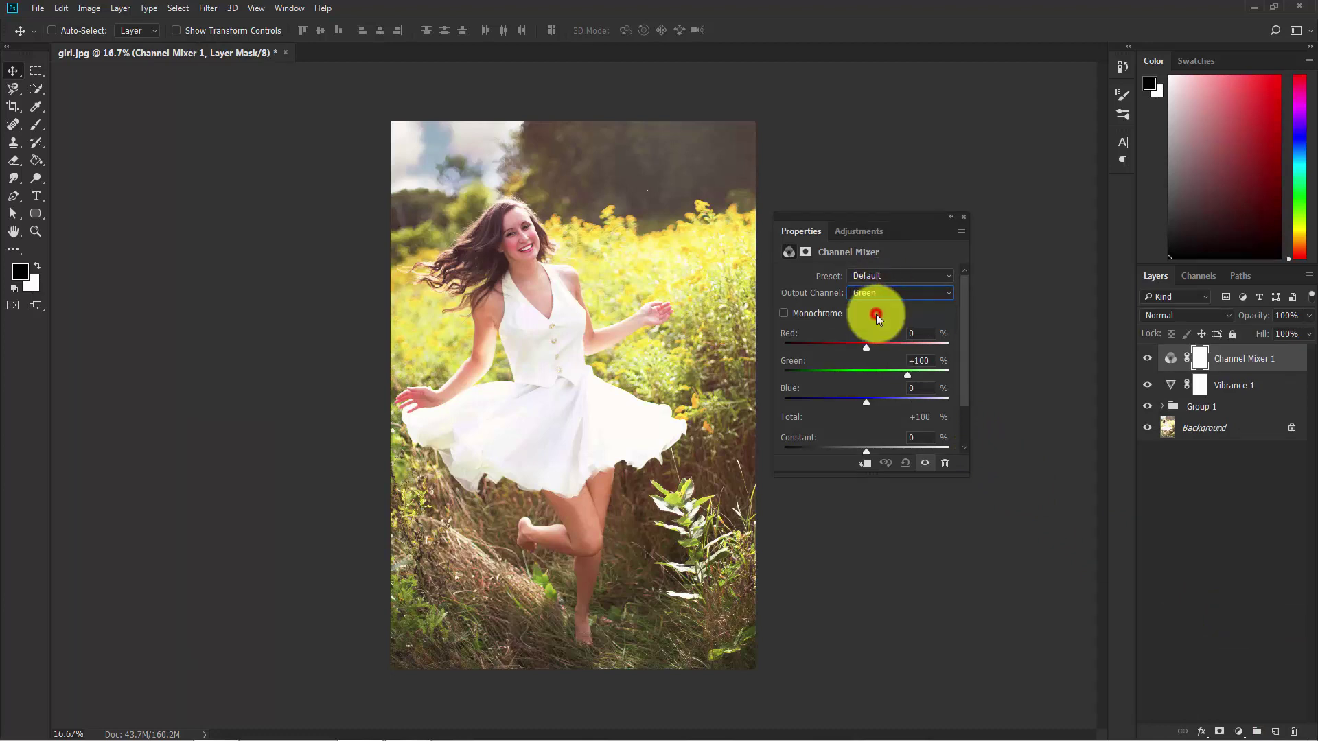
click(920, 360)
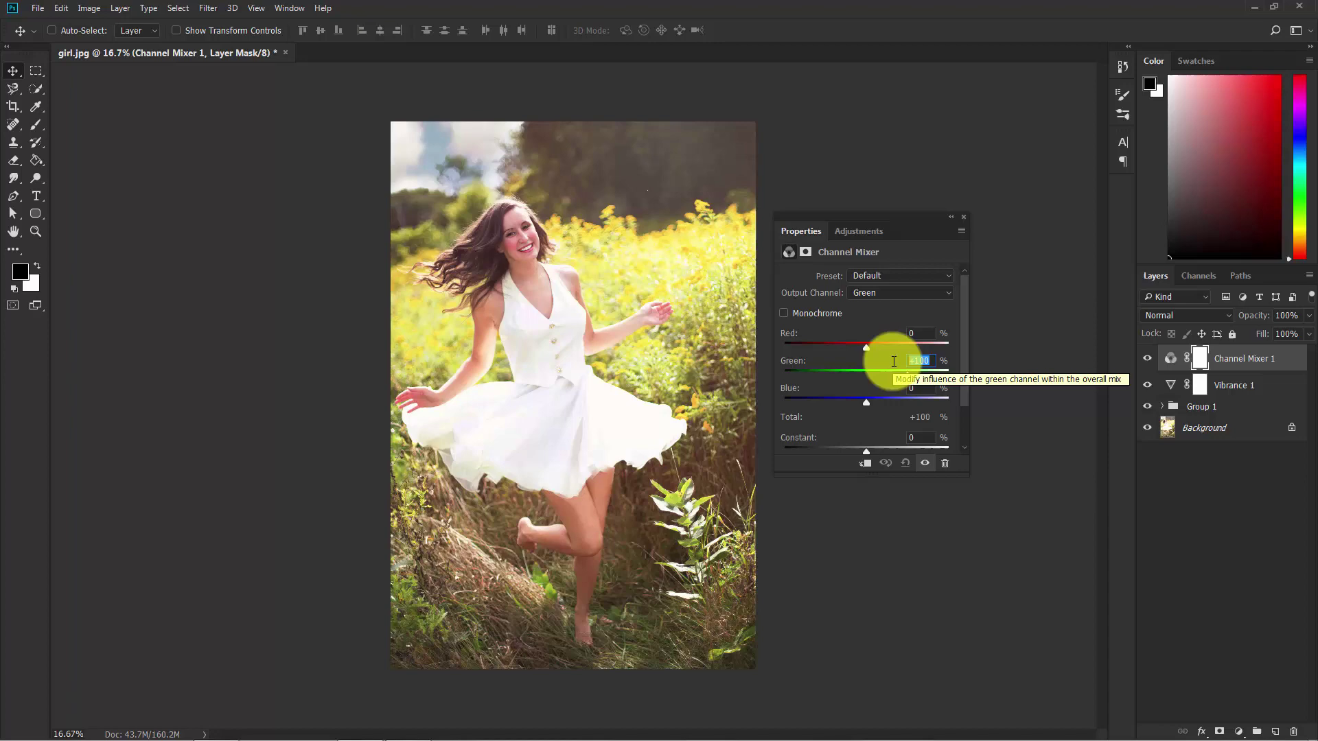
text(0)
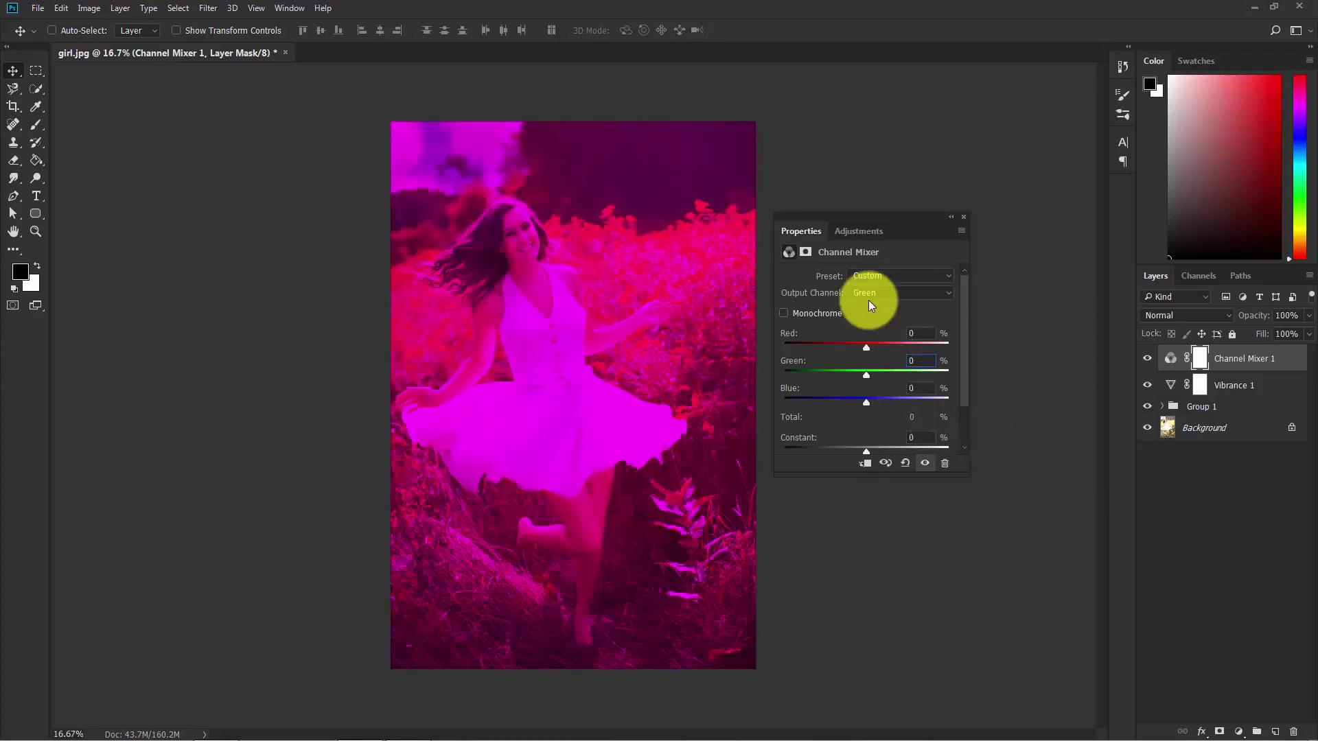
key(Tab)
text(100)
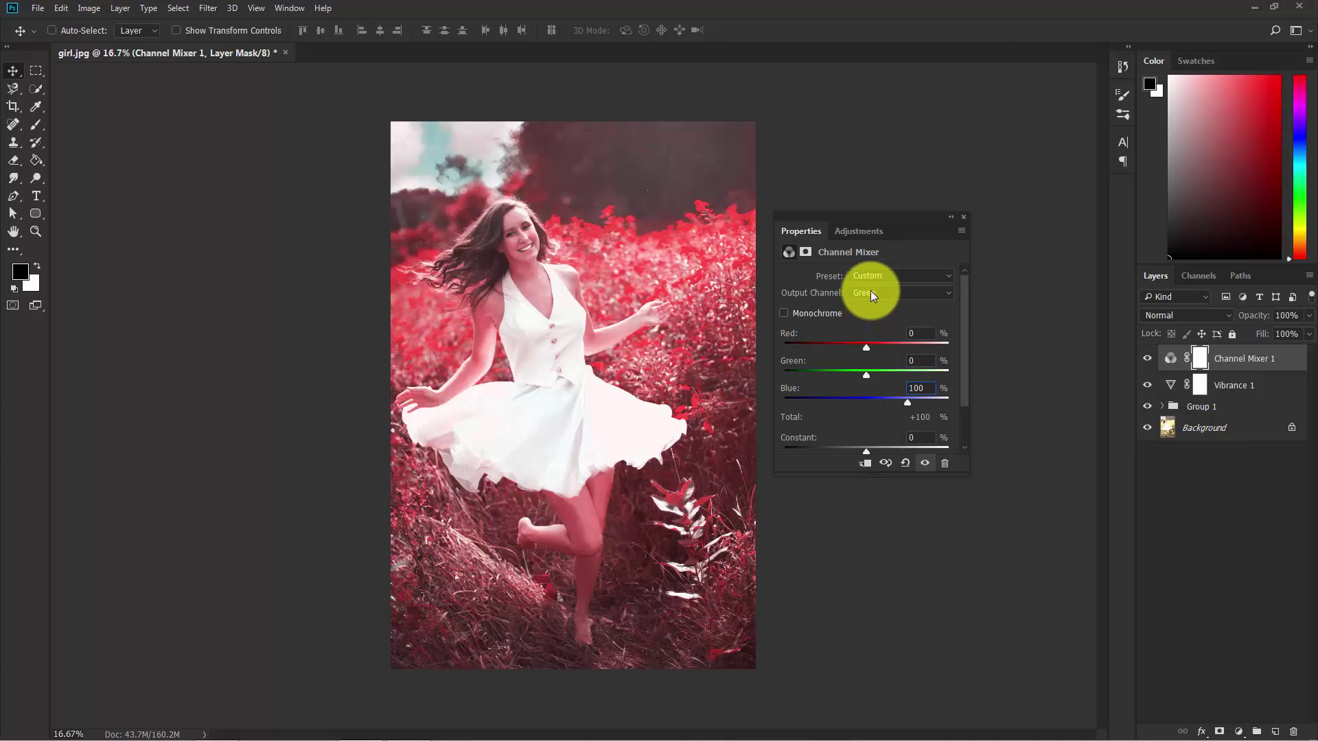
Step: Set the Blue output channel to Blue 0, Green 100, and close the settings
click(870, 290)
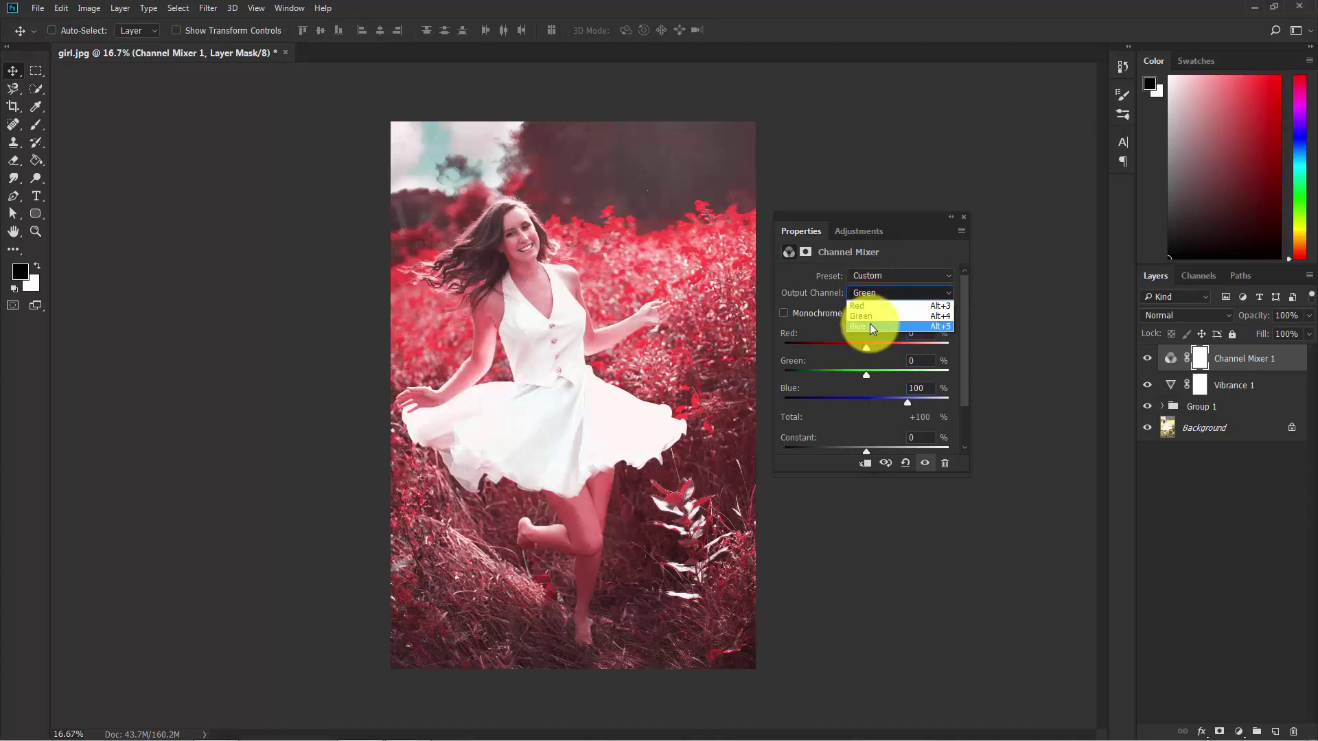
click(870, 324)
click(934, 388)
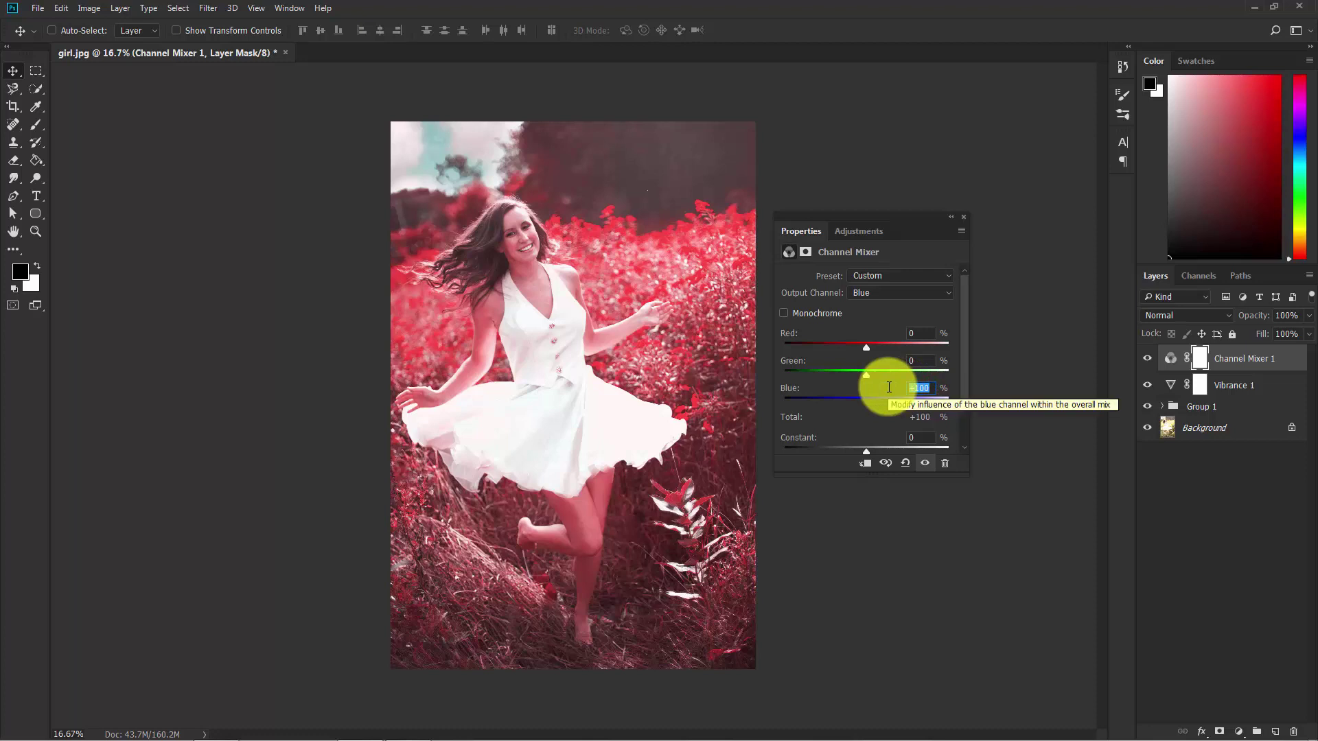
text(0)
click(917, 360)
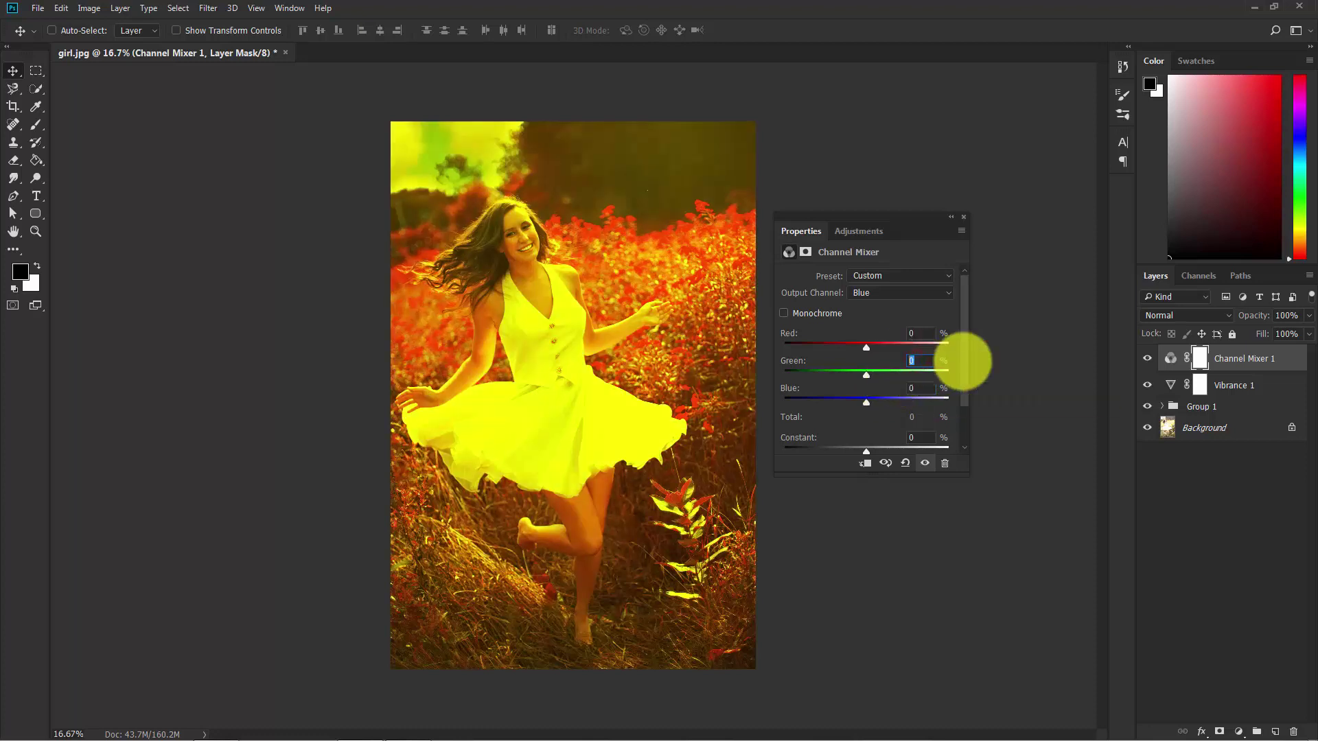
text(100)
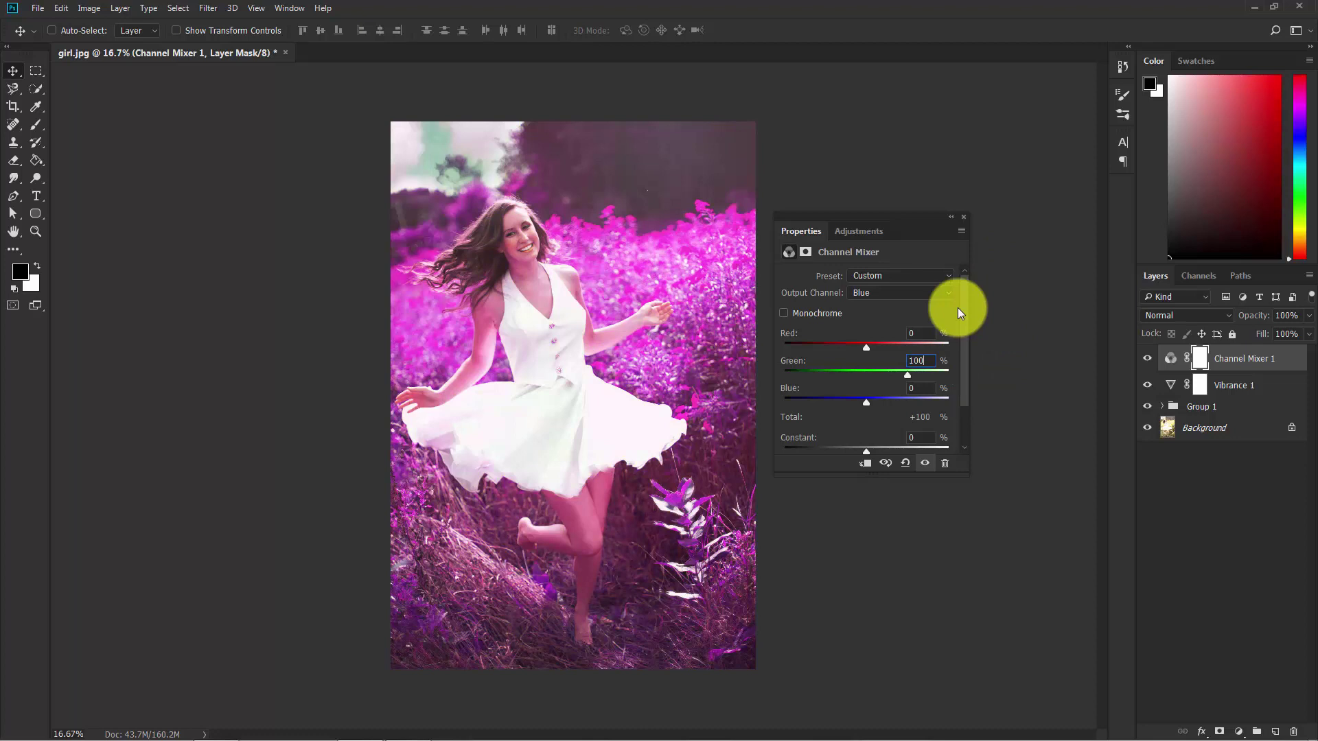
click(962, 217)
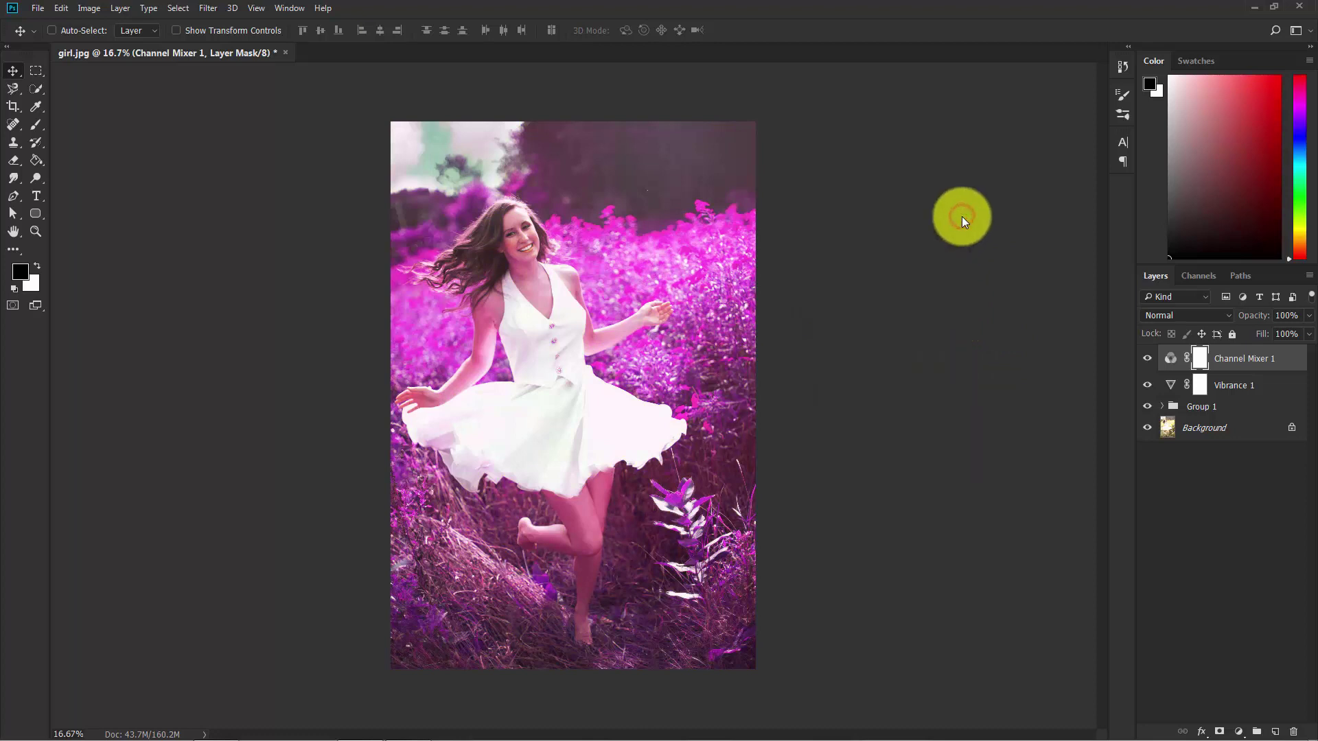
Step: Blend Channel Mixer 1 in Lighten mode and toggle it to compare the pink tint
click(1163, 318)
click(1159, 418)
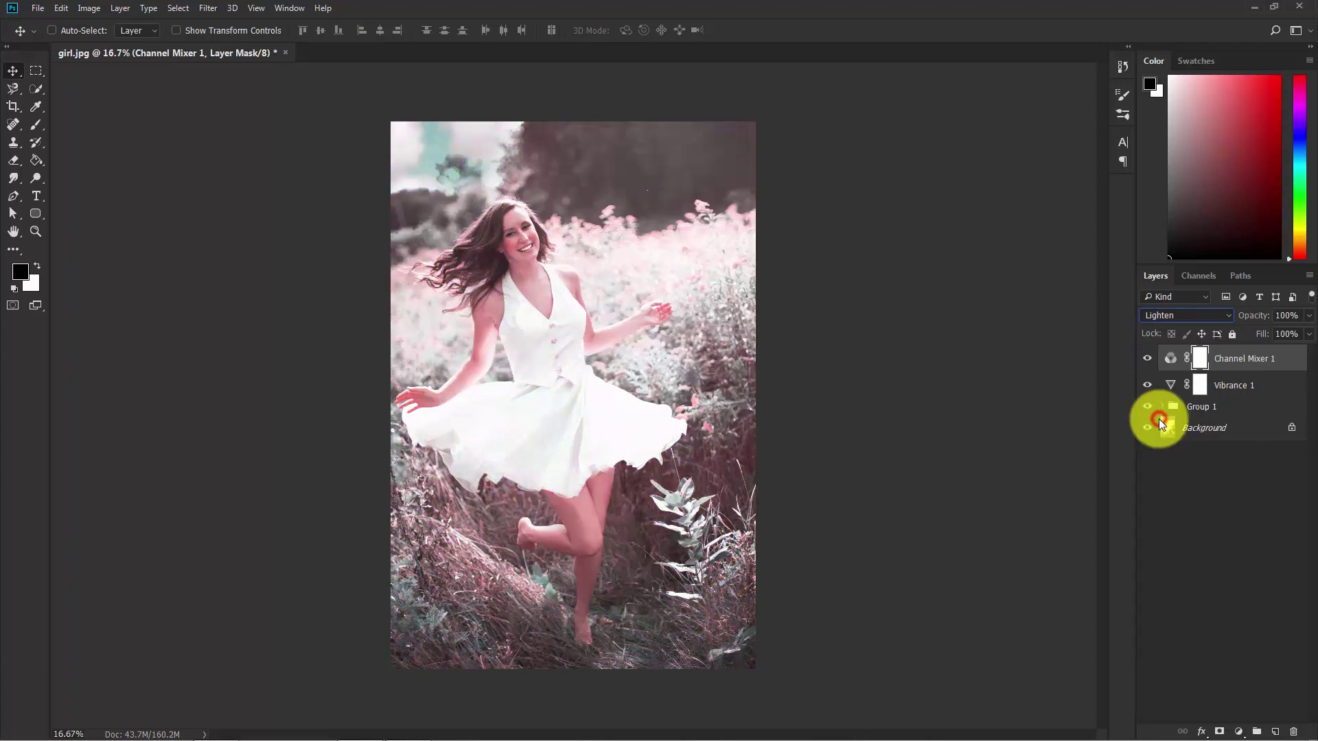
key(ctrl+plus)
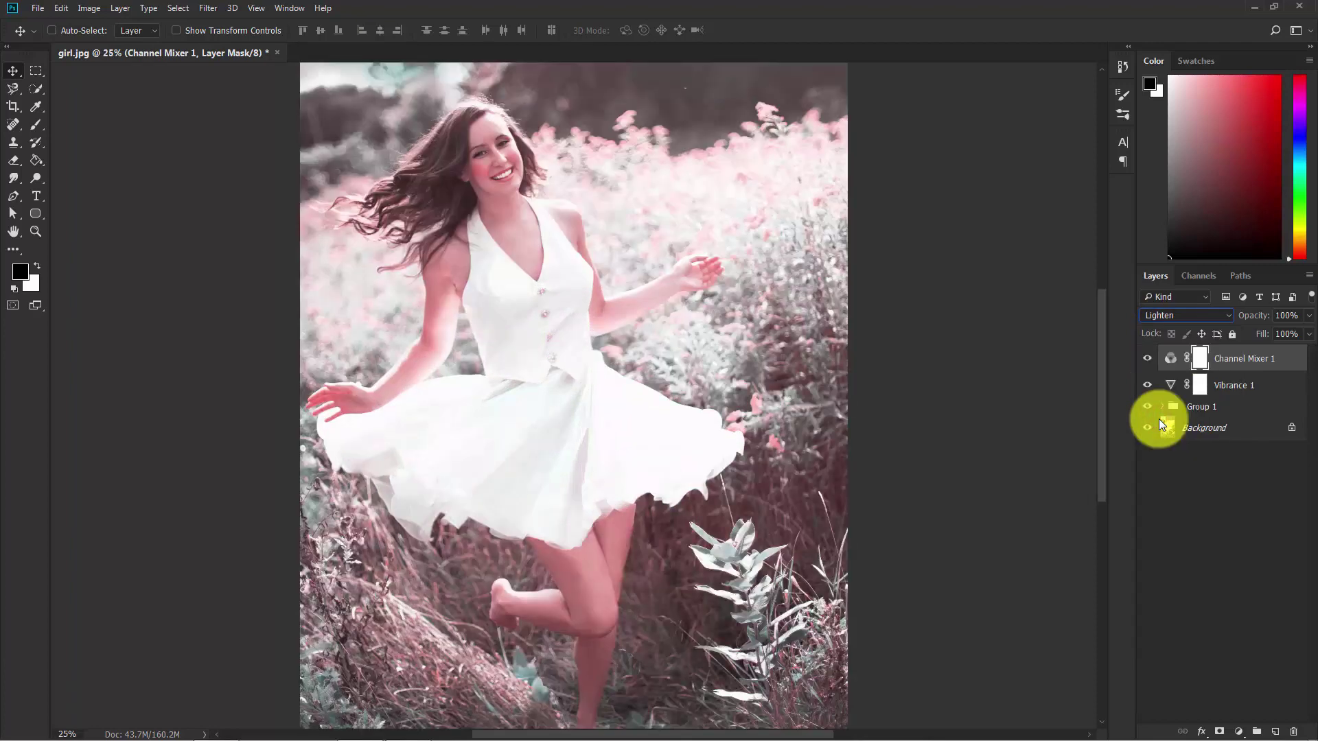
click(1147, 358)
click(1147, 358)
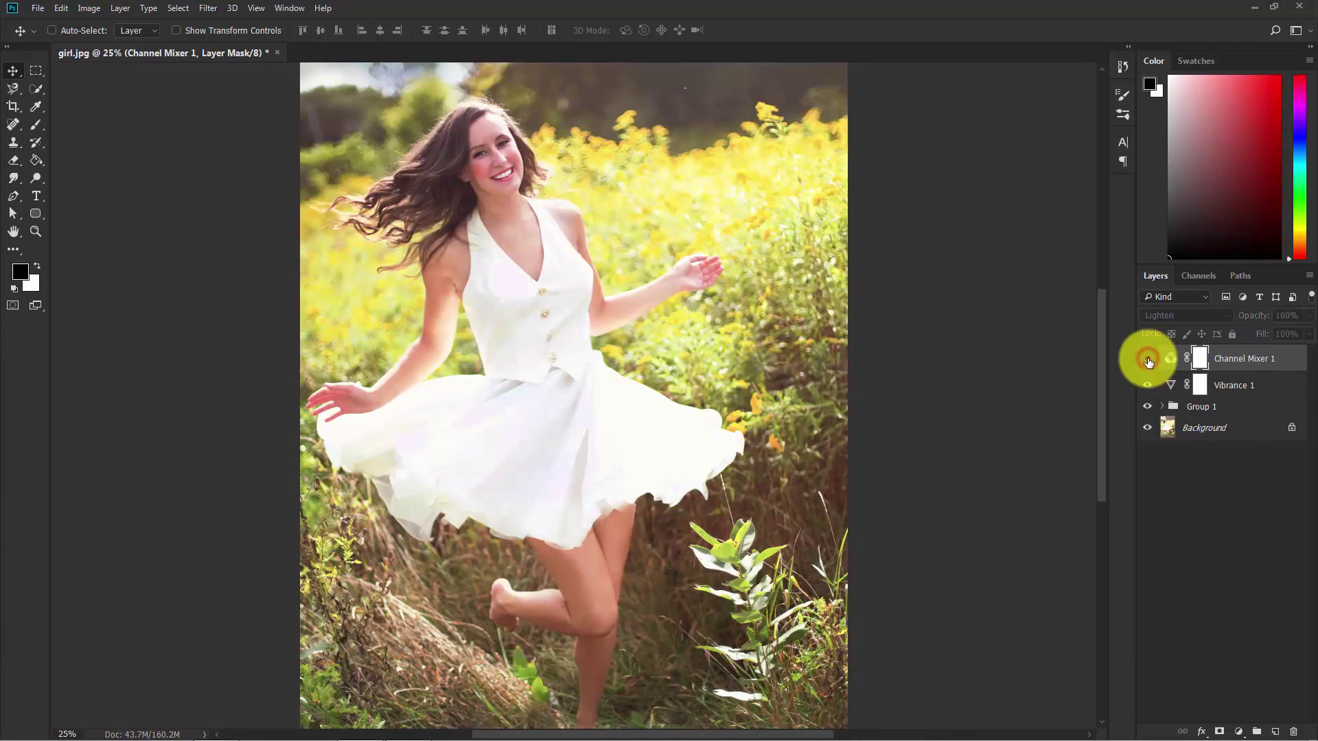
click(1200, 524)
key(ctrl+minus)
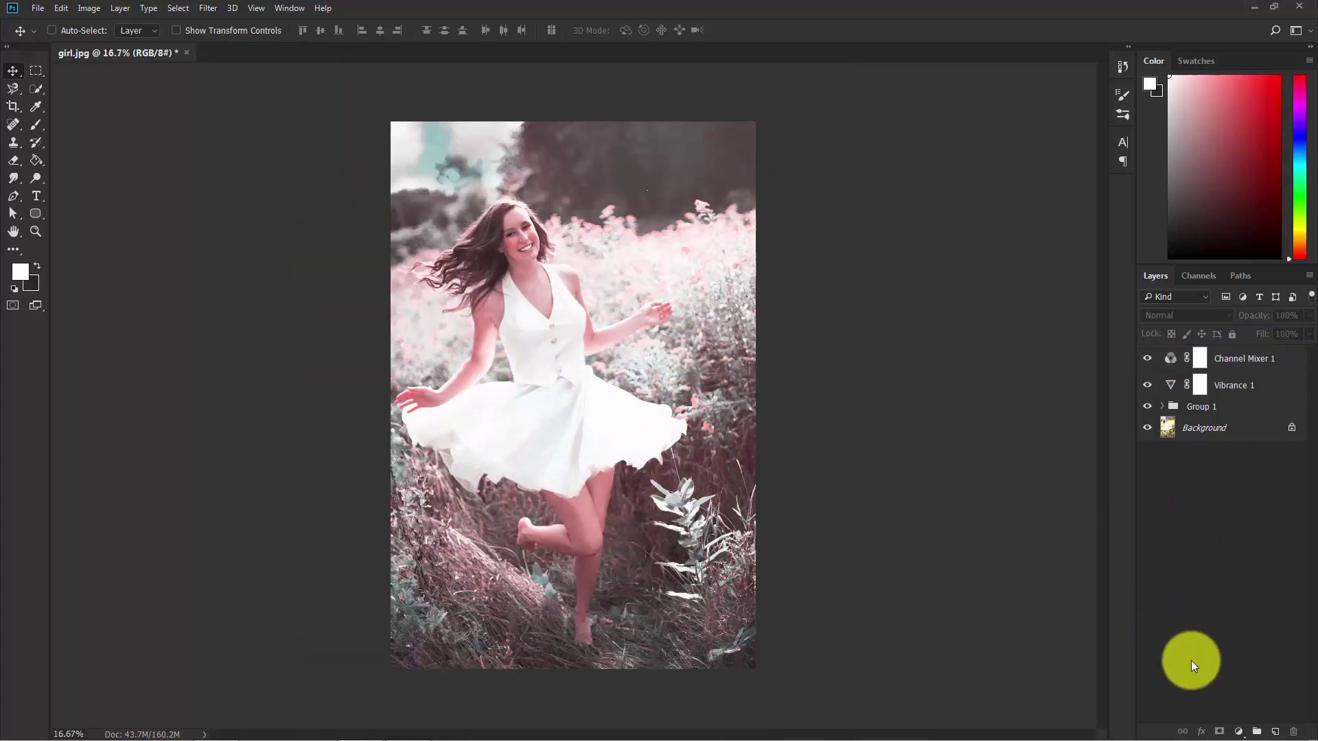
Step: Add a Selective Color layer and push Cyan in the Blacks to +100
click(1239, 731)
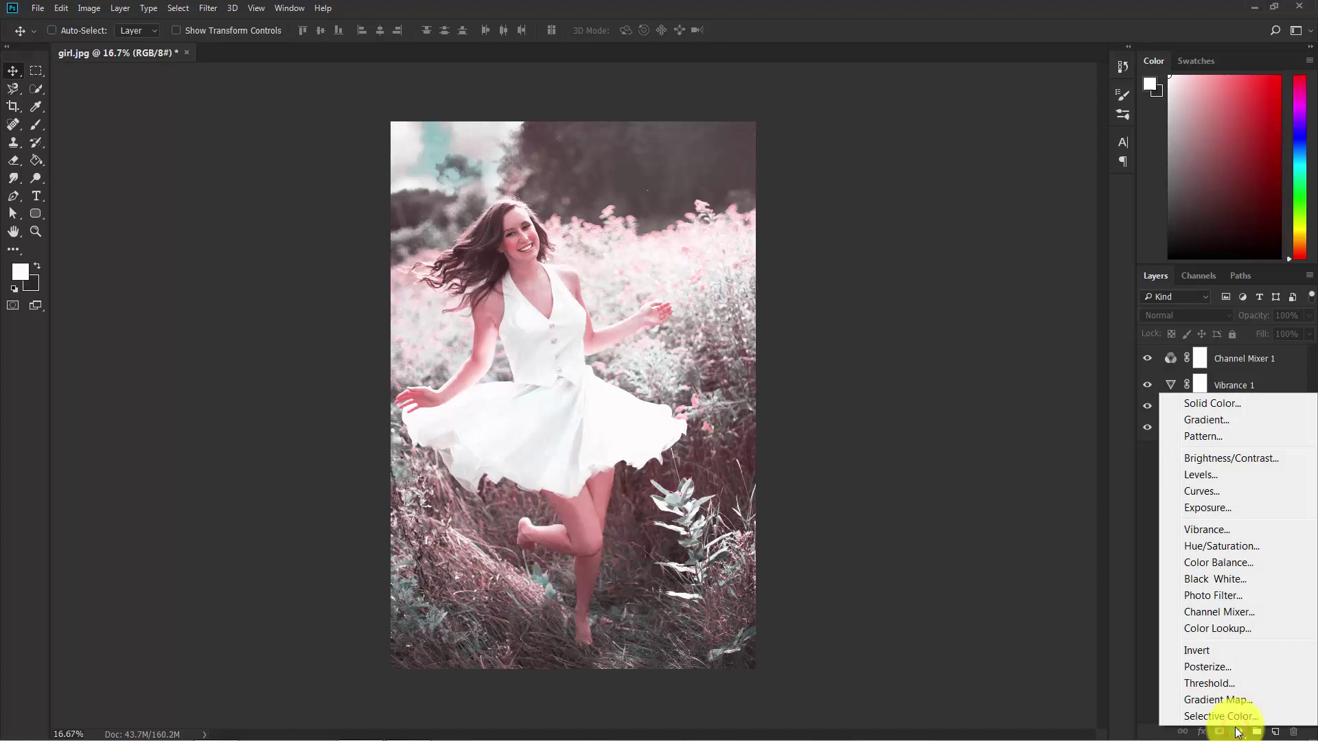
click(1222, 717)
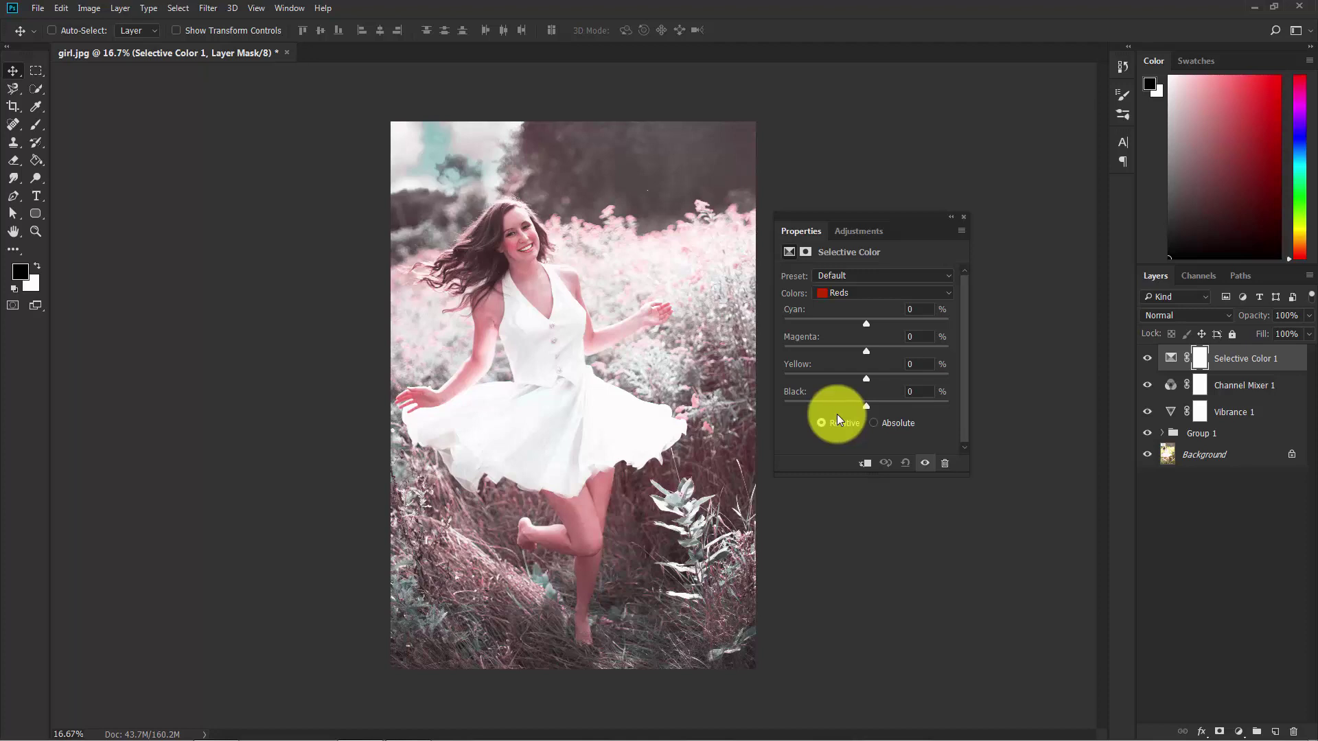
click(883, 293)
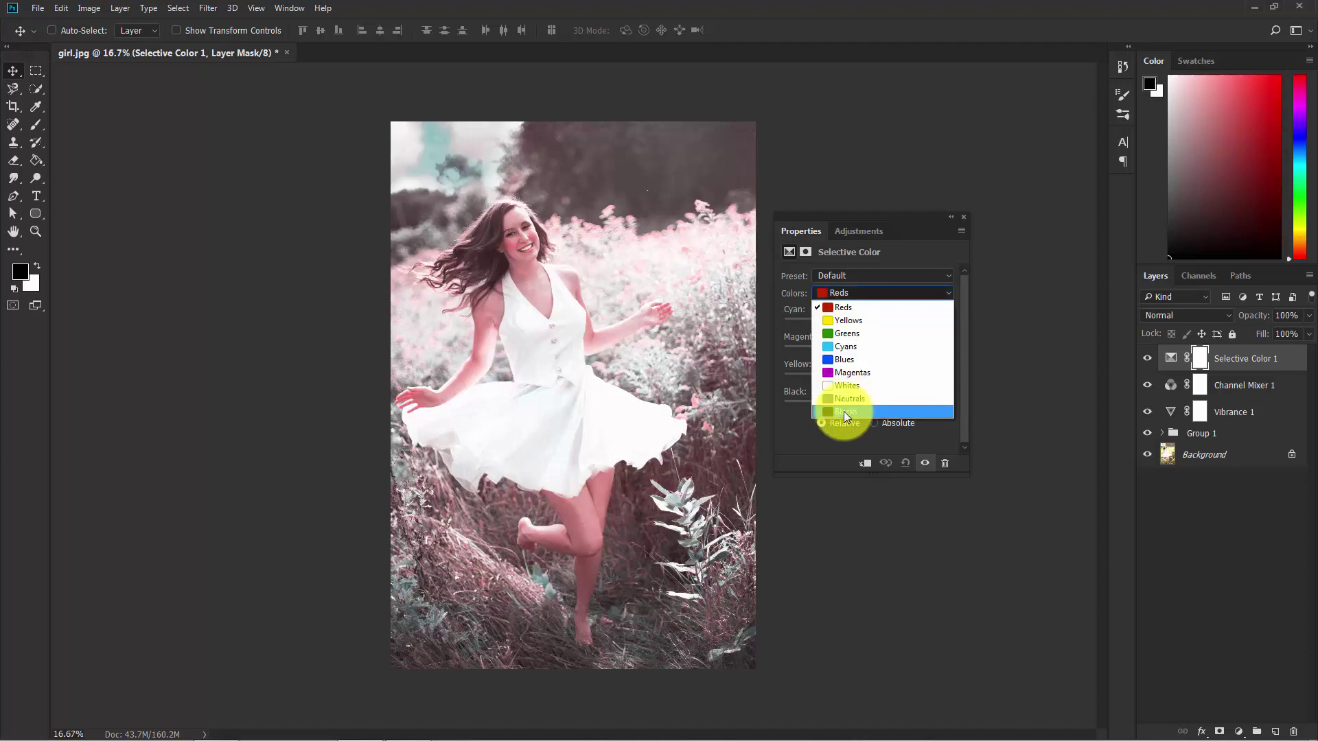
click(846, 411)
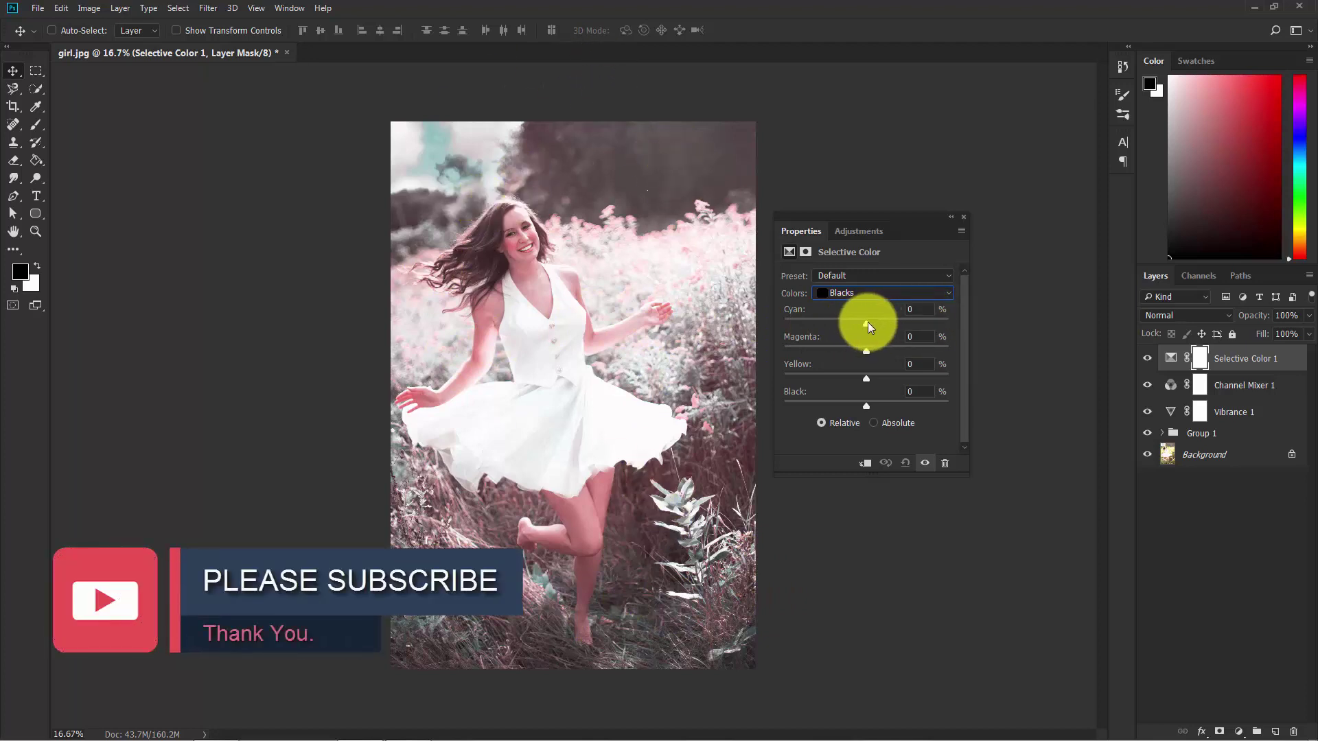
drag(867, 323, 950, 324)
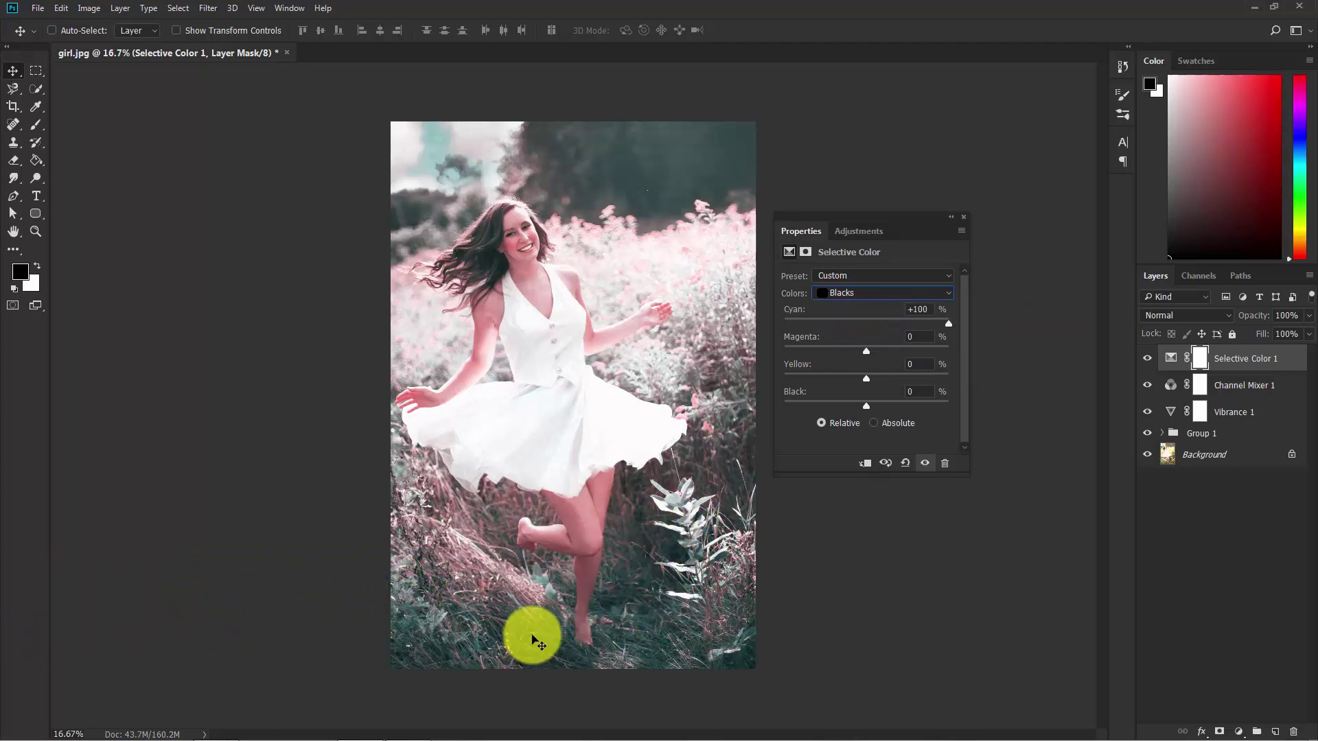
Step: Switch Selective Color to Whites and raise Magenta to +58
click(859, 287)
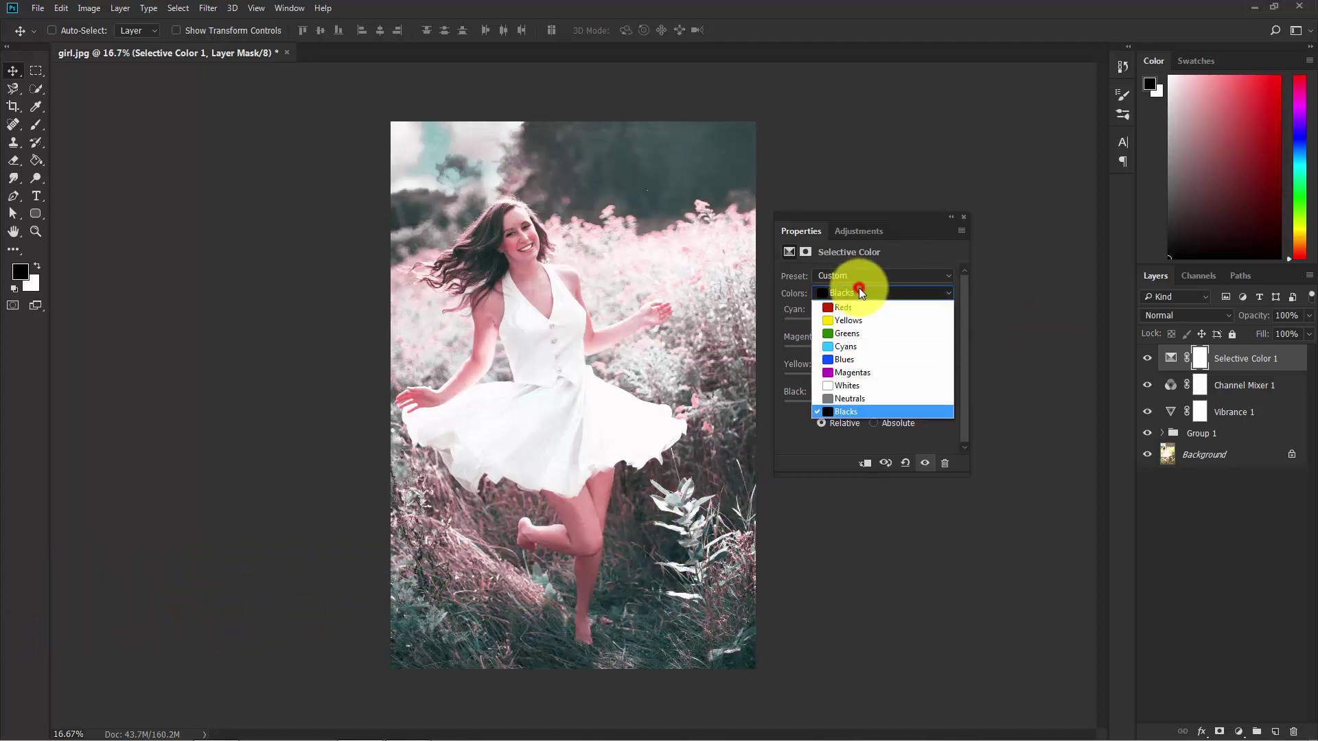
click(851, 384)
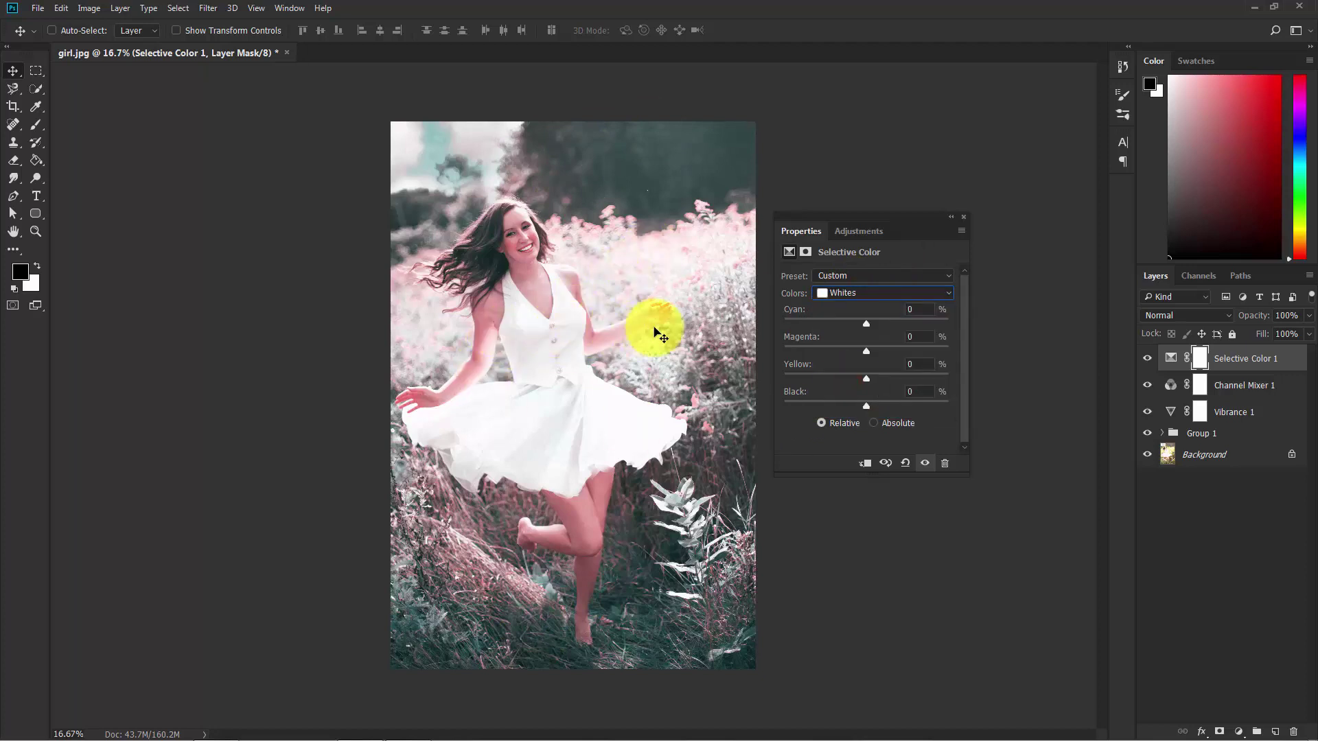
drag(866, 350, 870, 350)
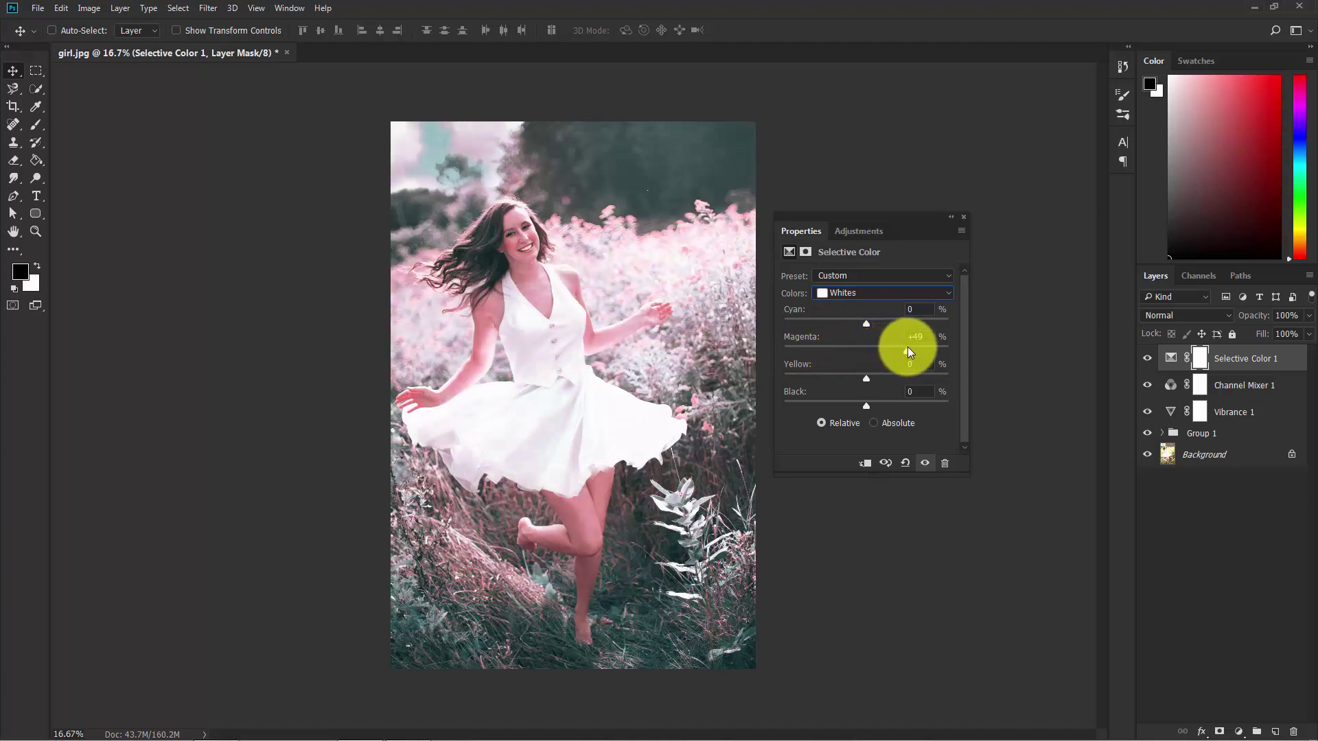
drag(920, 347, 913, 349)
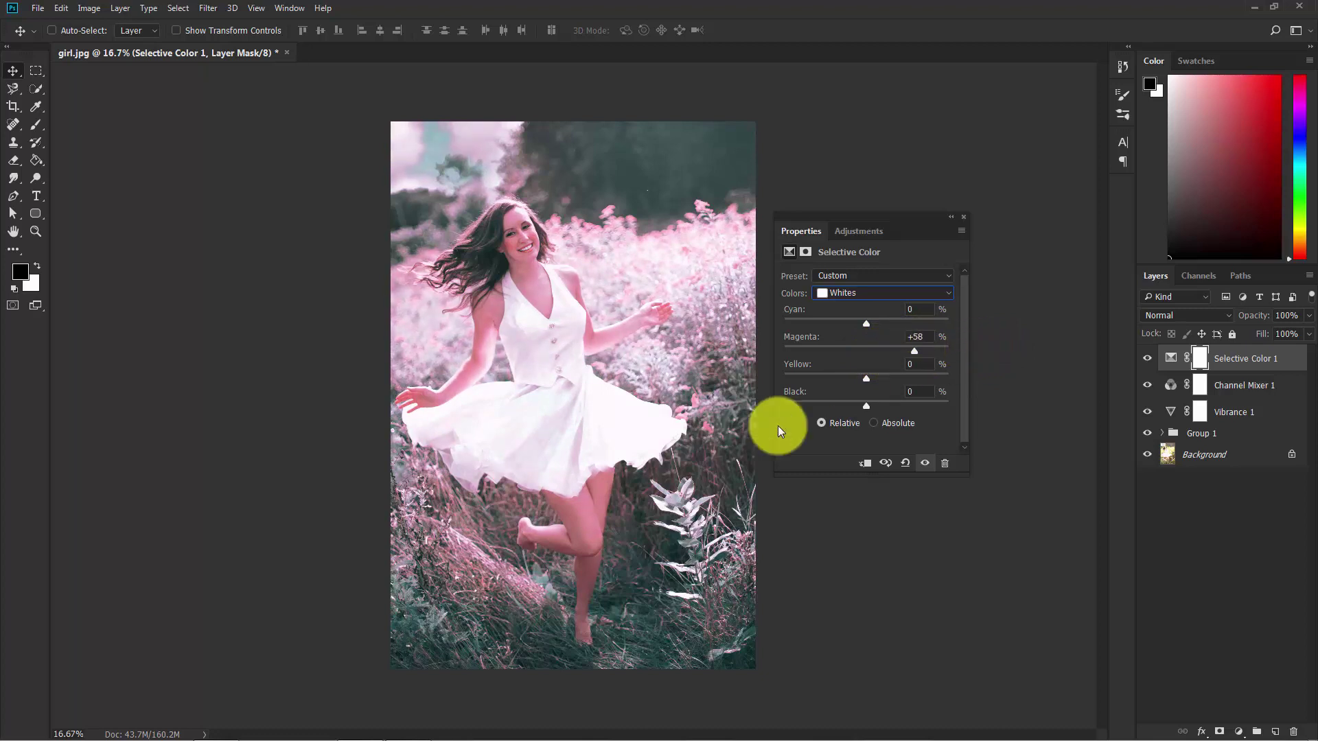
Step: Set Cyan in the Reds to -48 and close the Selective Color settings
click(834, 291)
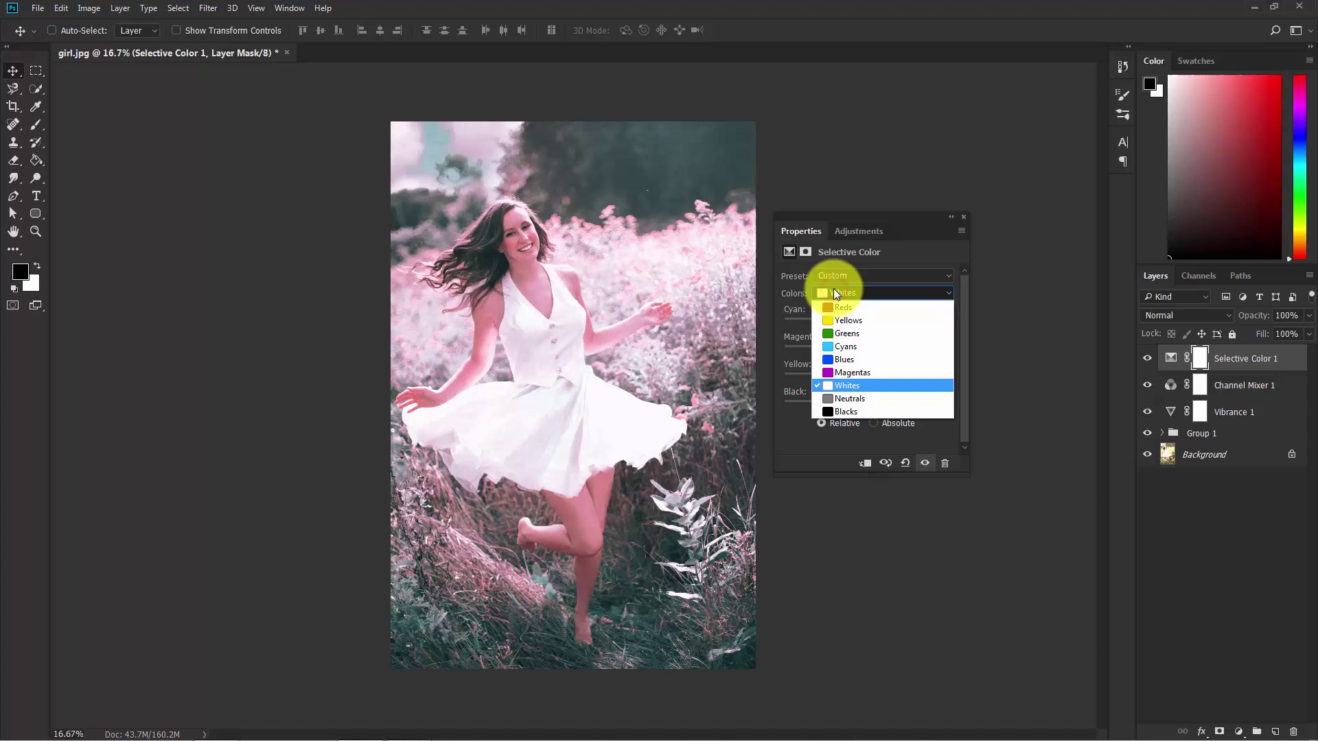
click(842, 303)
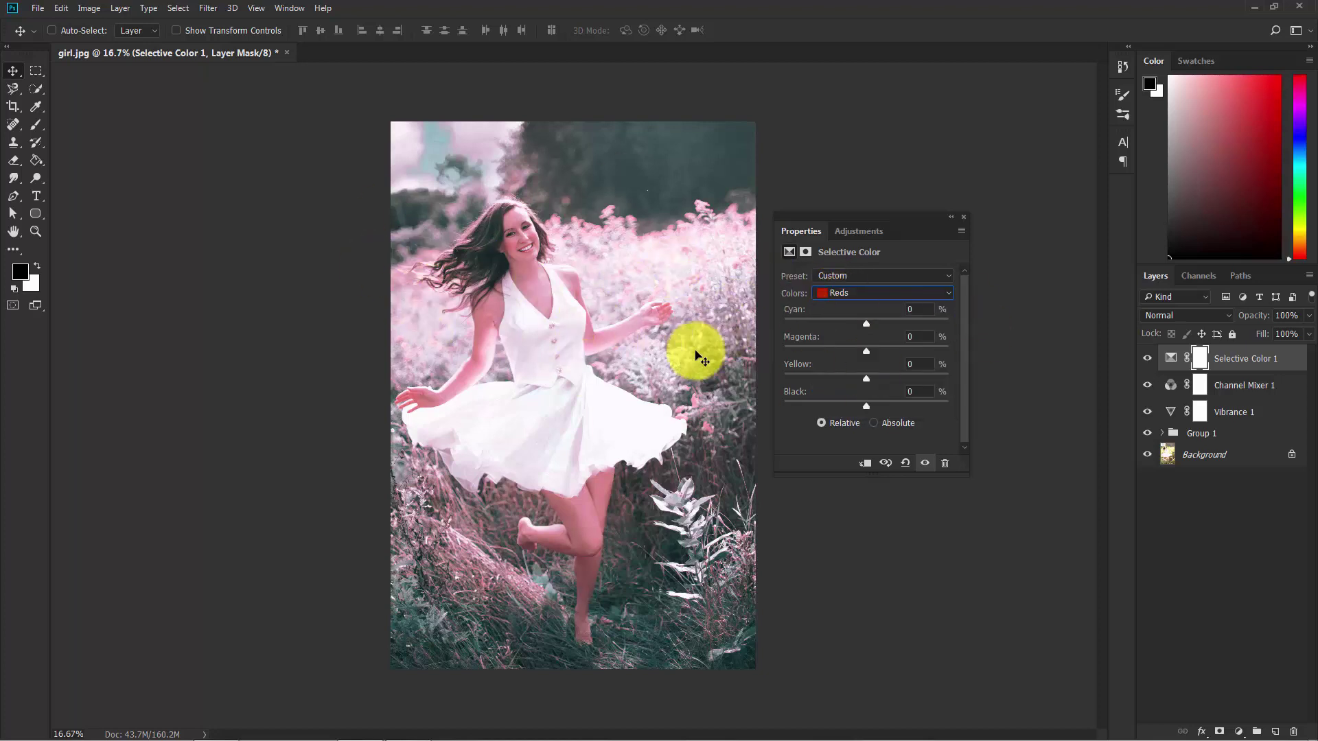
drag(864, 320, 846, 320)
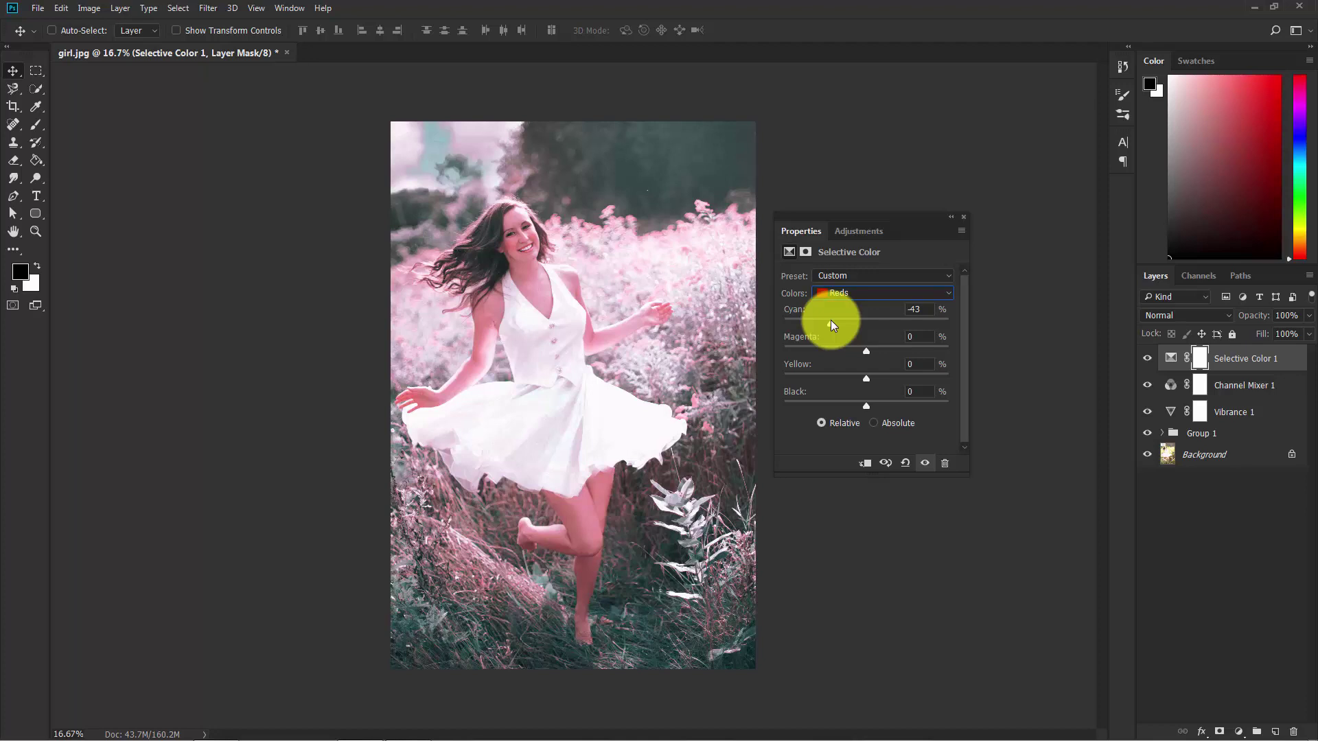
drag(831, 320, 827, 320)
click(965, 217)
Step: Toggle Selective Color 1's visibility to compare the grade, then deselect it
click(1148, 358)
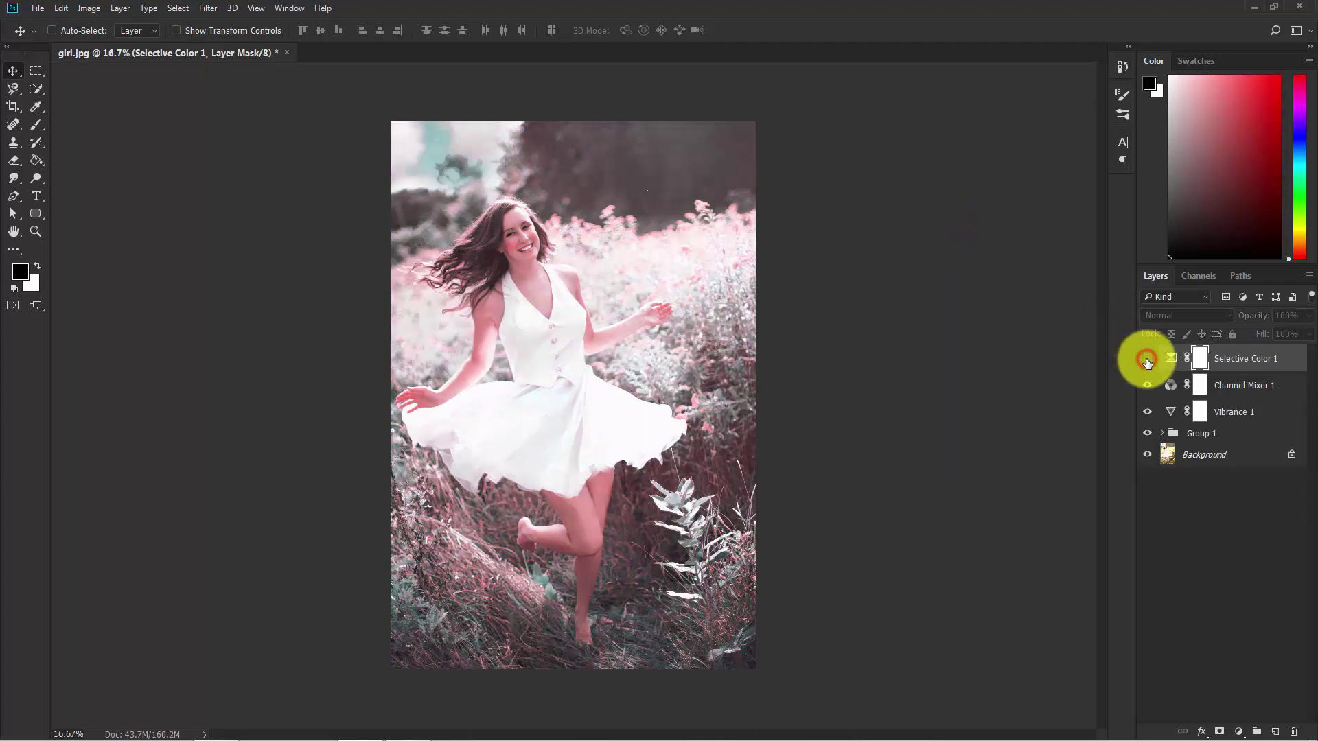
click(1147, 359)
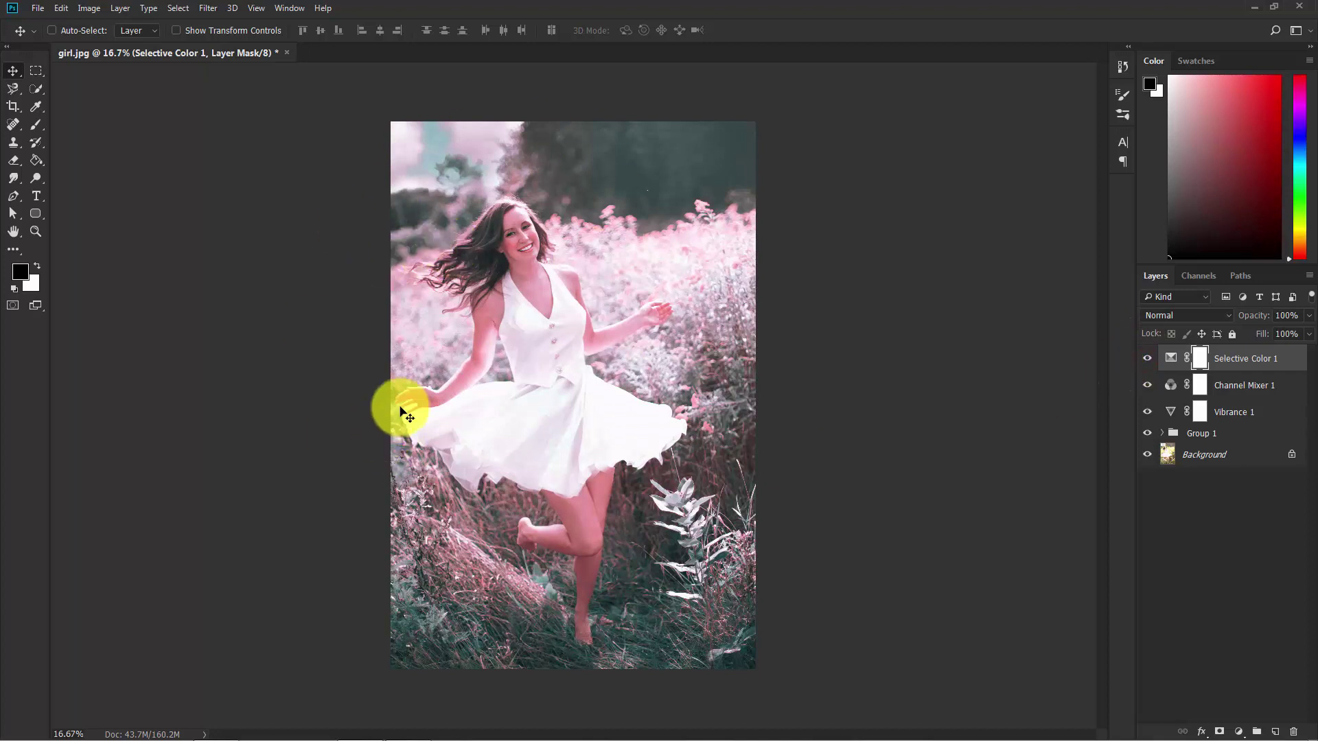
click(1204, 517)
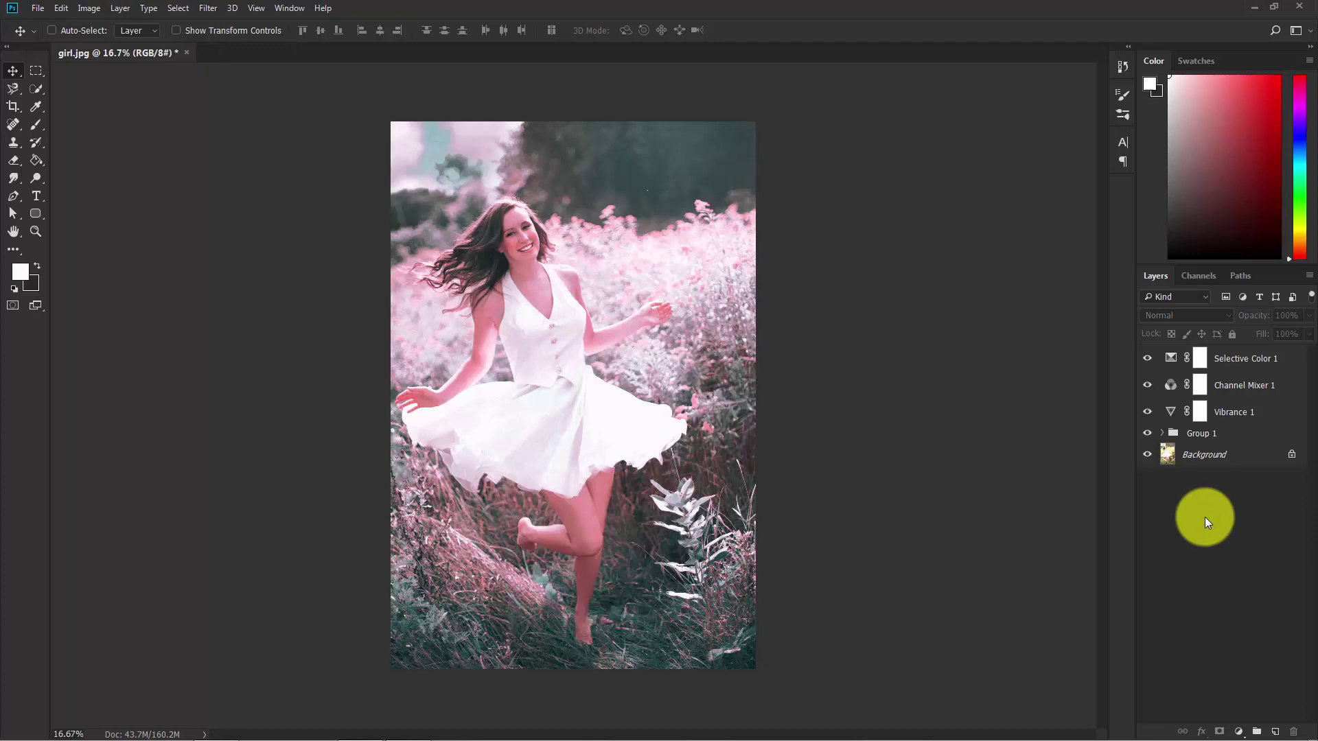
Step: Add a Curves layer that pulls the midtones down and raises the black point, then compare it on and off
click(1238, 731)
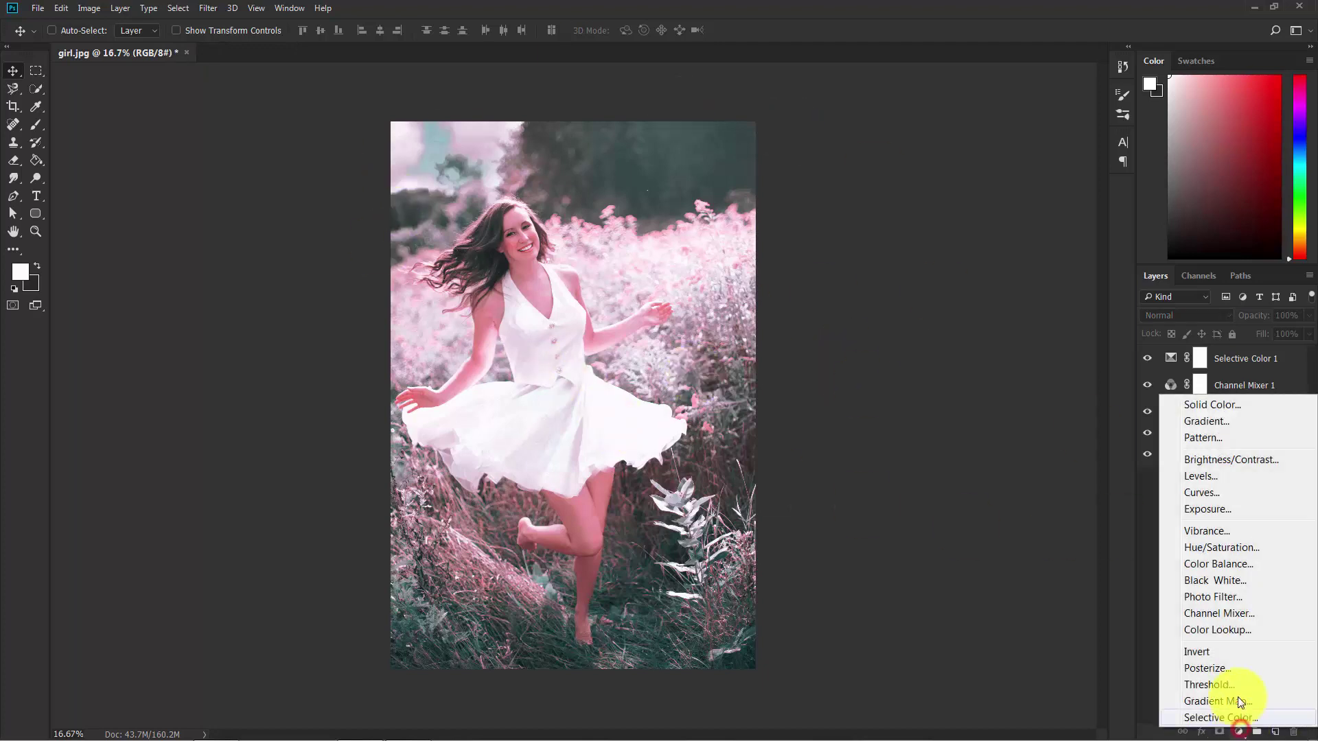
click(1220, 495)
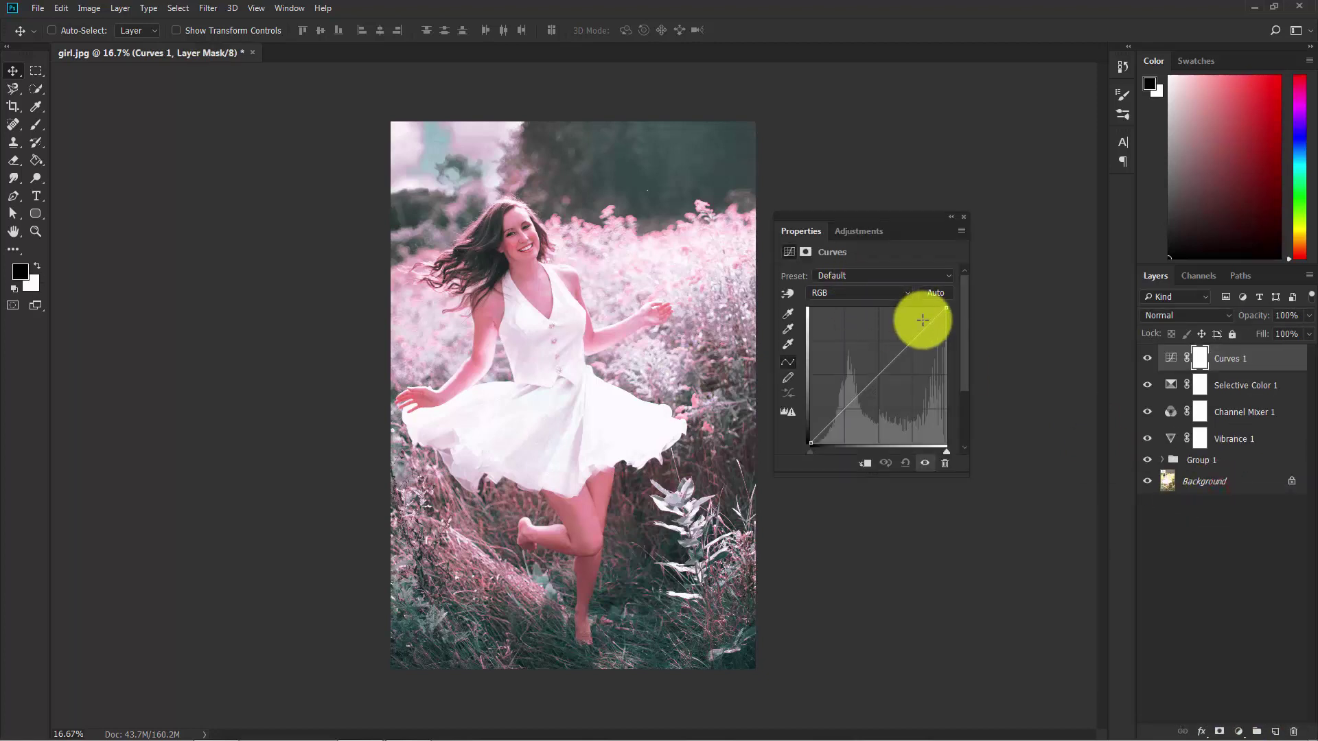
drag(927, 321, 930, 332)
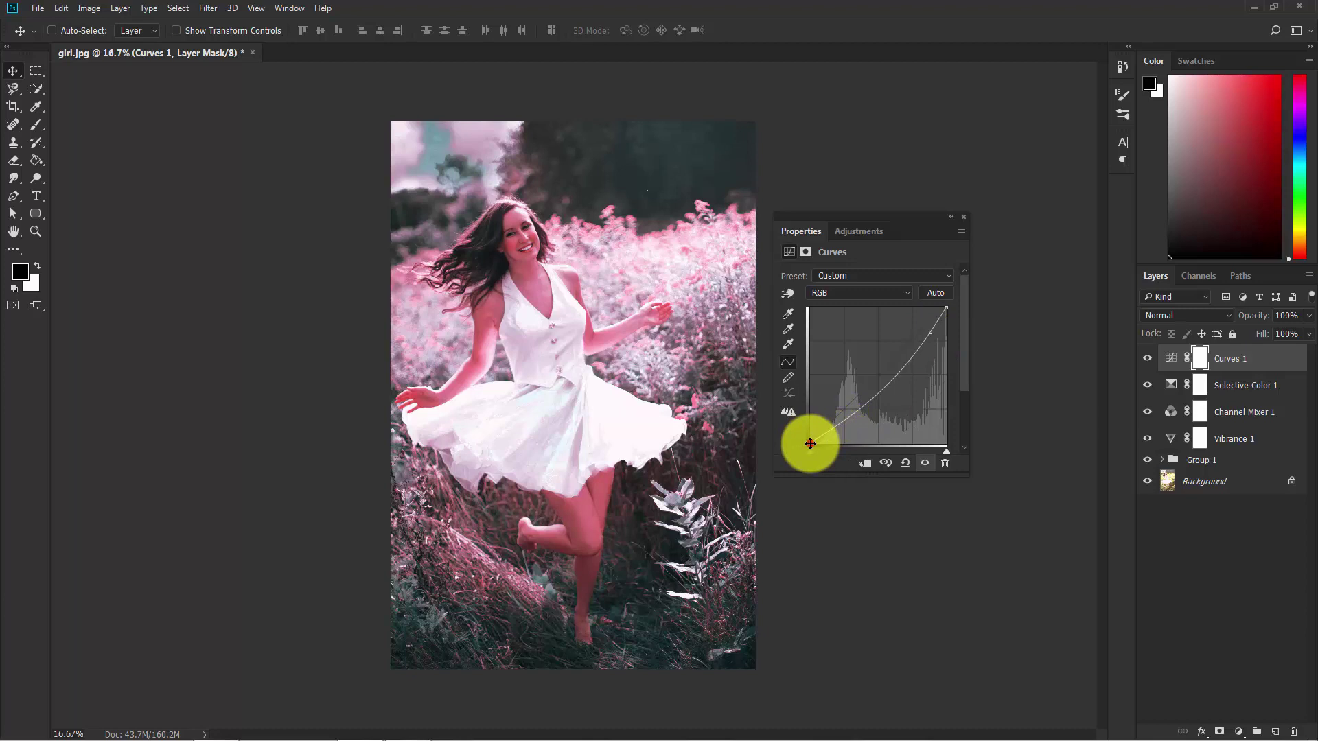
drag(803, 439, 805, 437)
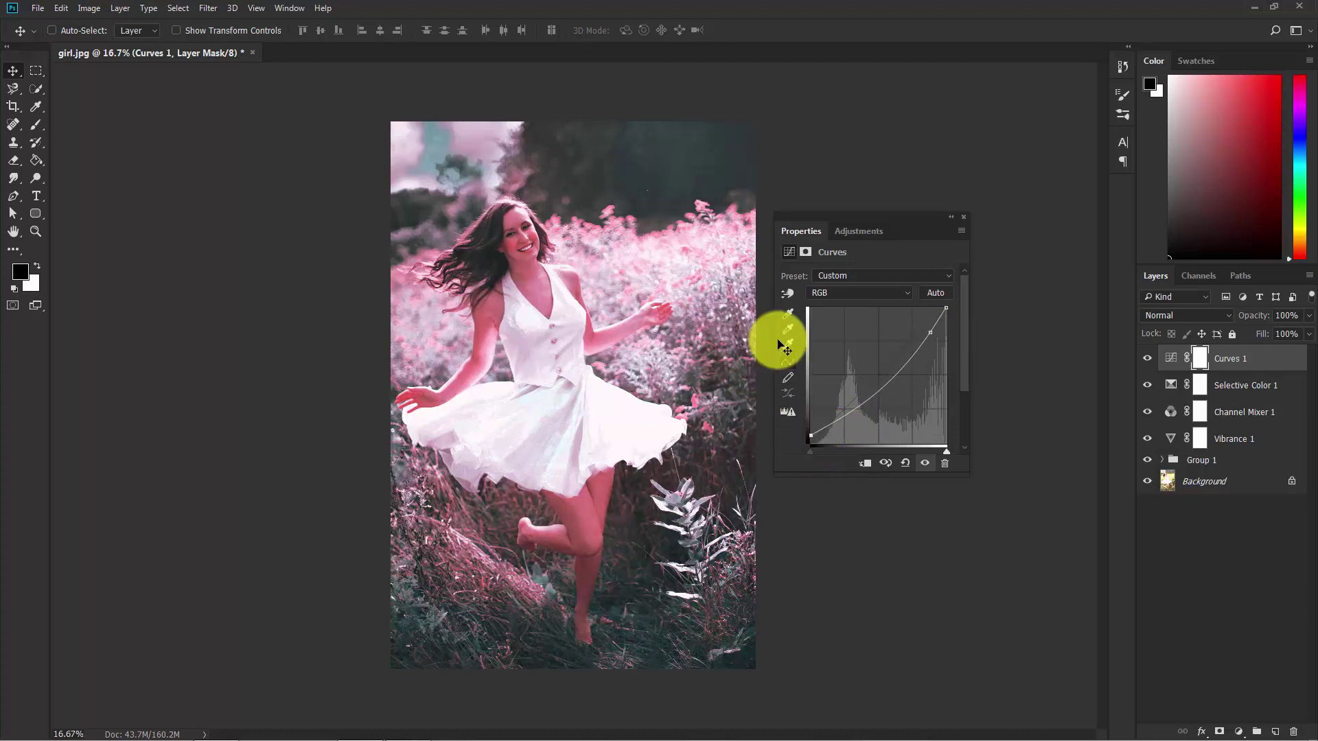
click(962, 214)
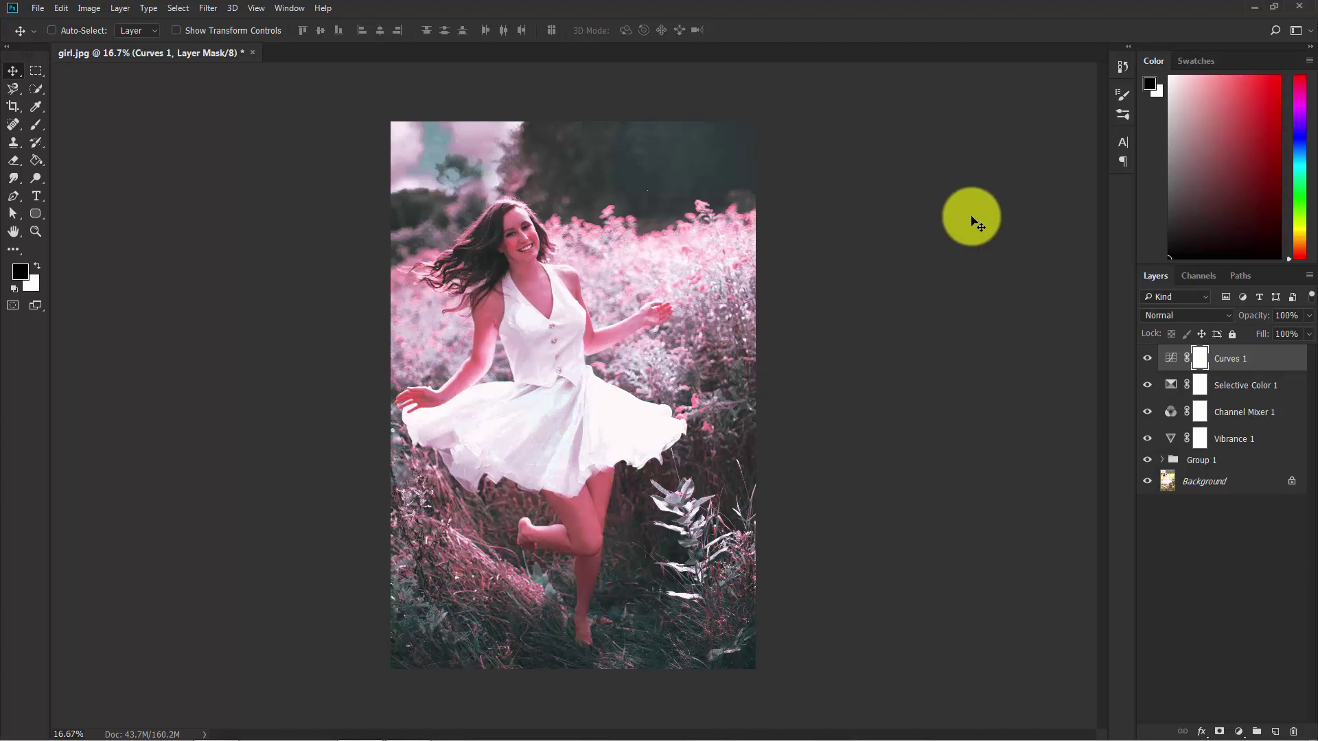
click(1146, 359)
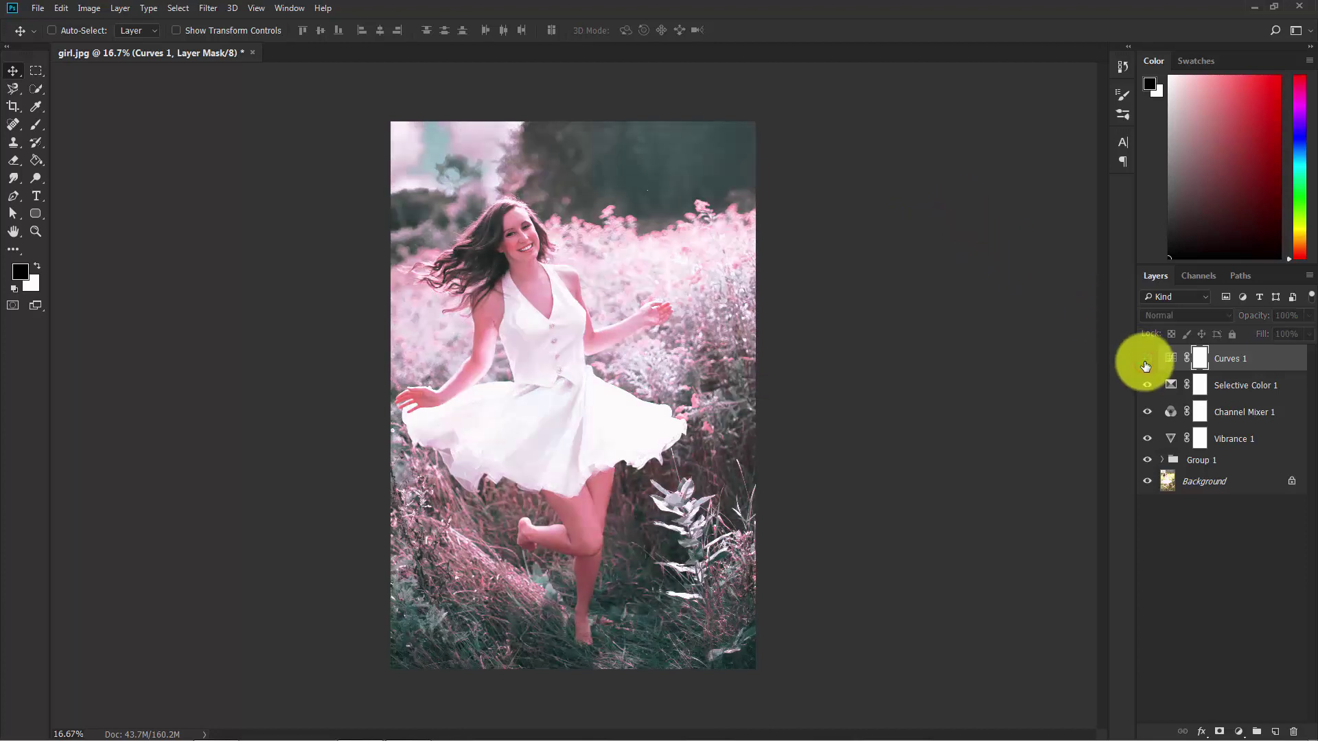
click(1145, 365)
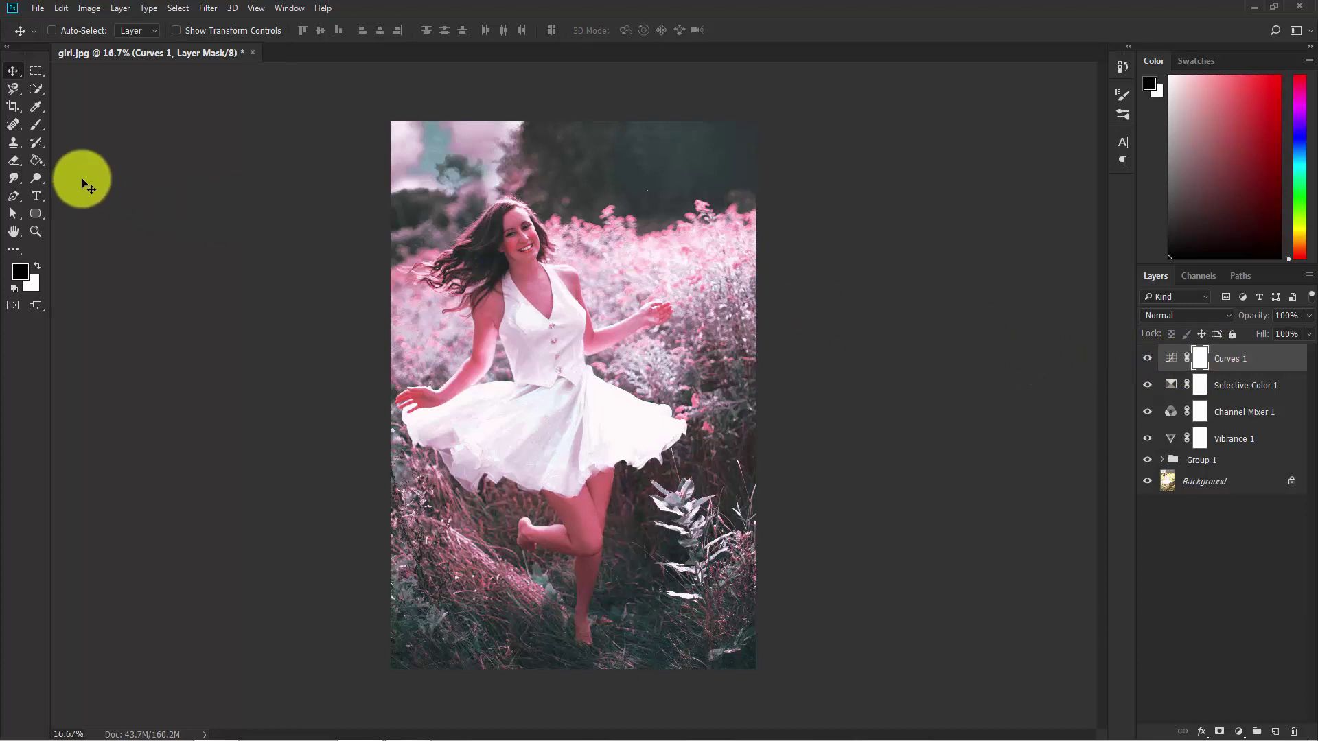
Step: Pick a 1900 px Soft Round brush
click(32, 126)
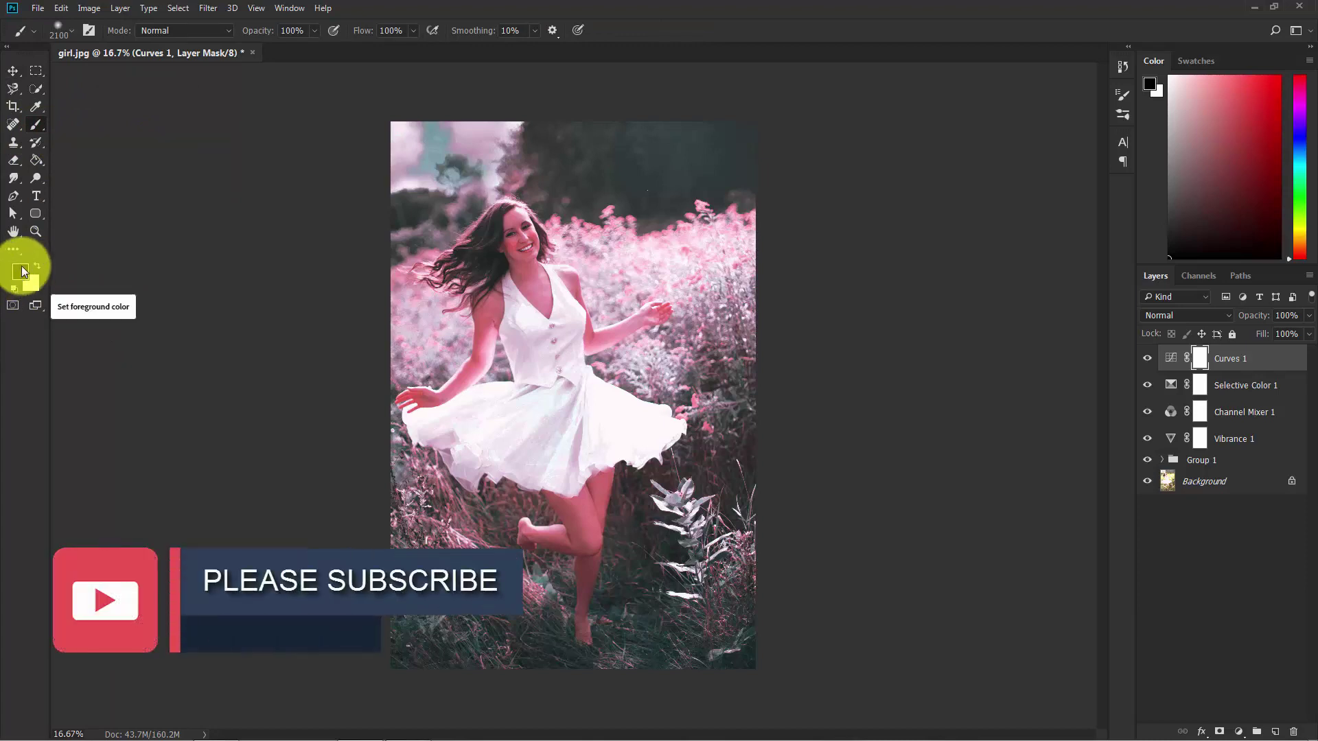
key(bracketleft)
key(bracketleft)
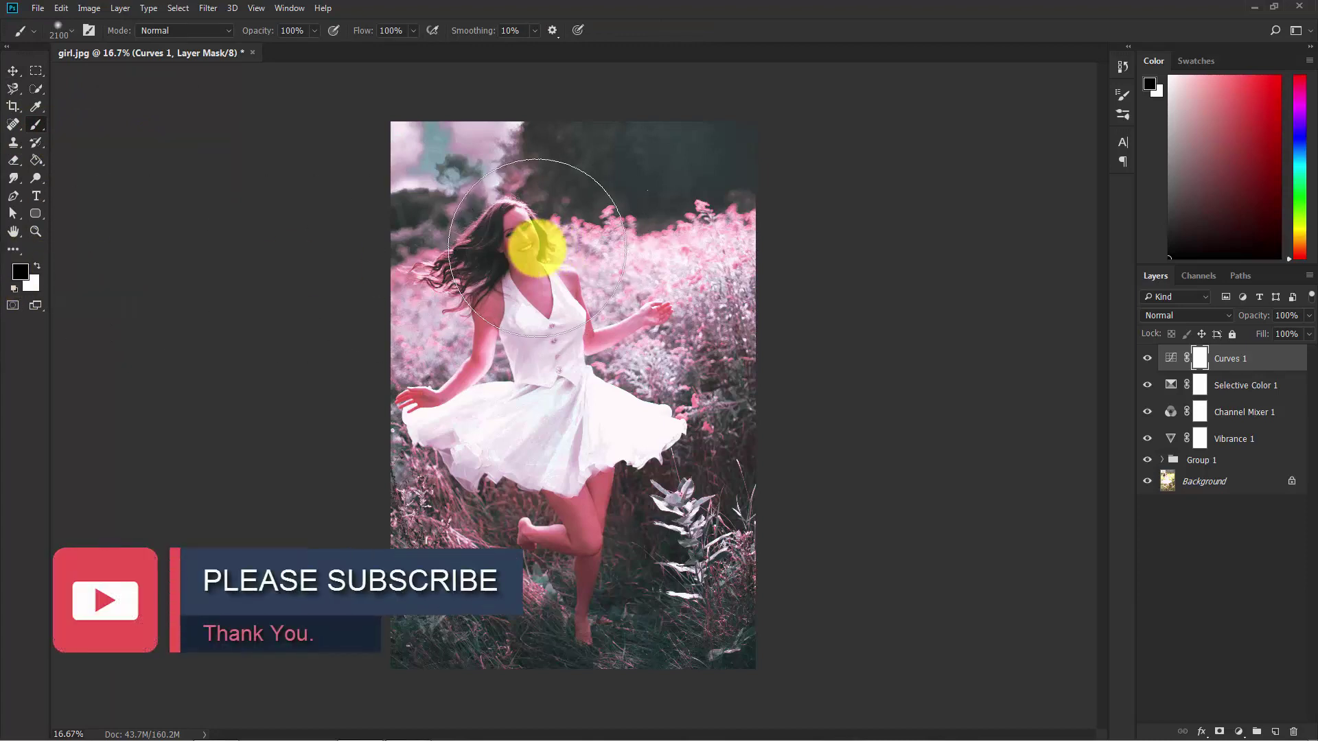
right_click(517, 252)
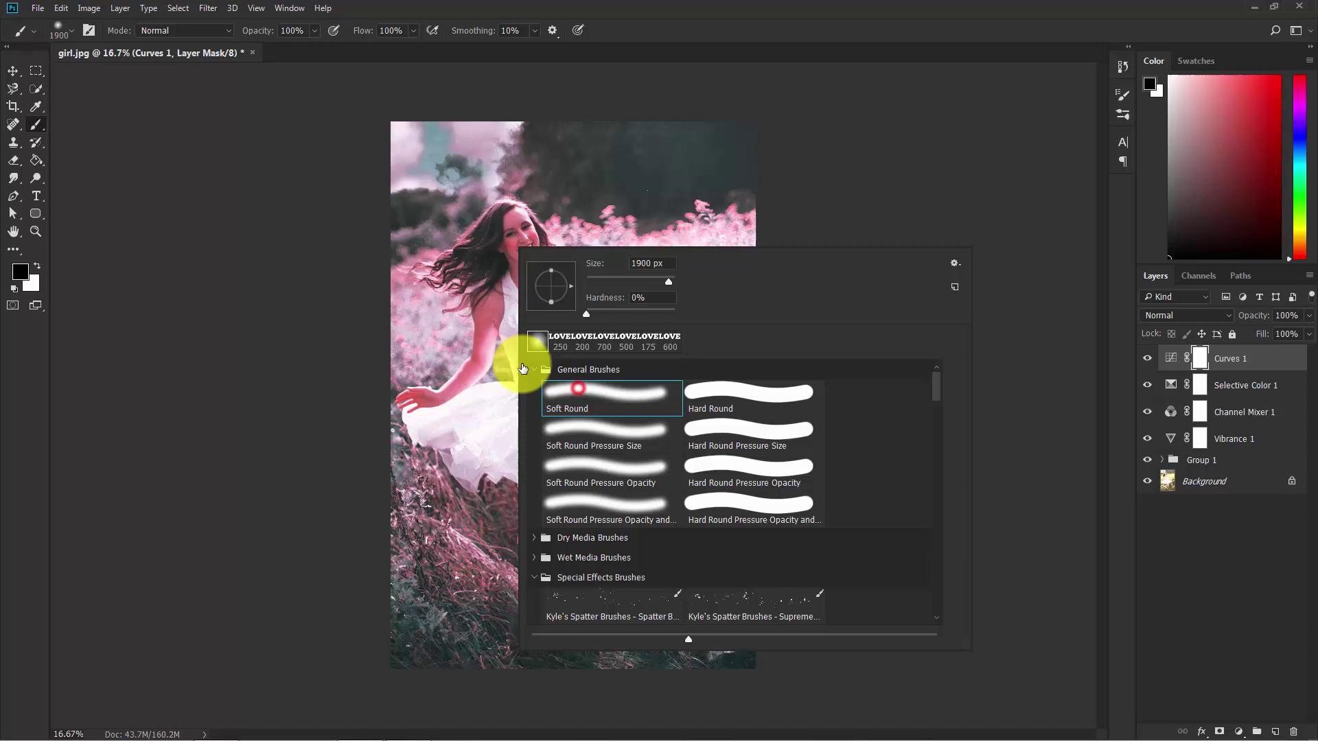
click(267, 259)
Step: Paint black on the Curves 1 mask over the girl's face, skirt and leg
mouse_move(515, 259)
mouse_down()
mouse_move(483, 305)
mouse_move(444, 284)
mouse_move(481, 268)
mouse_up()
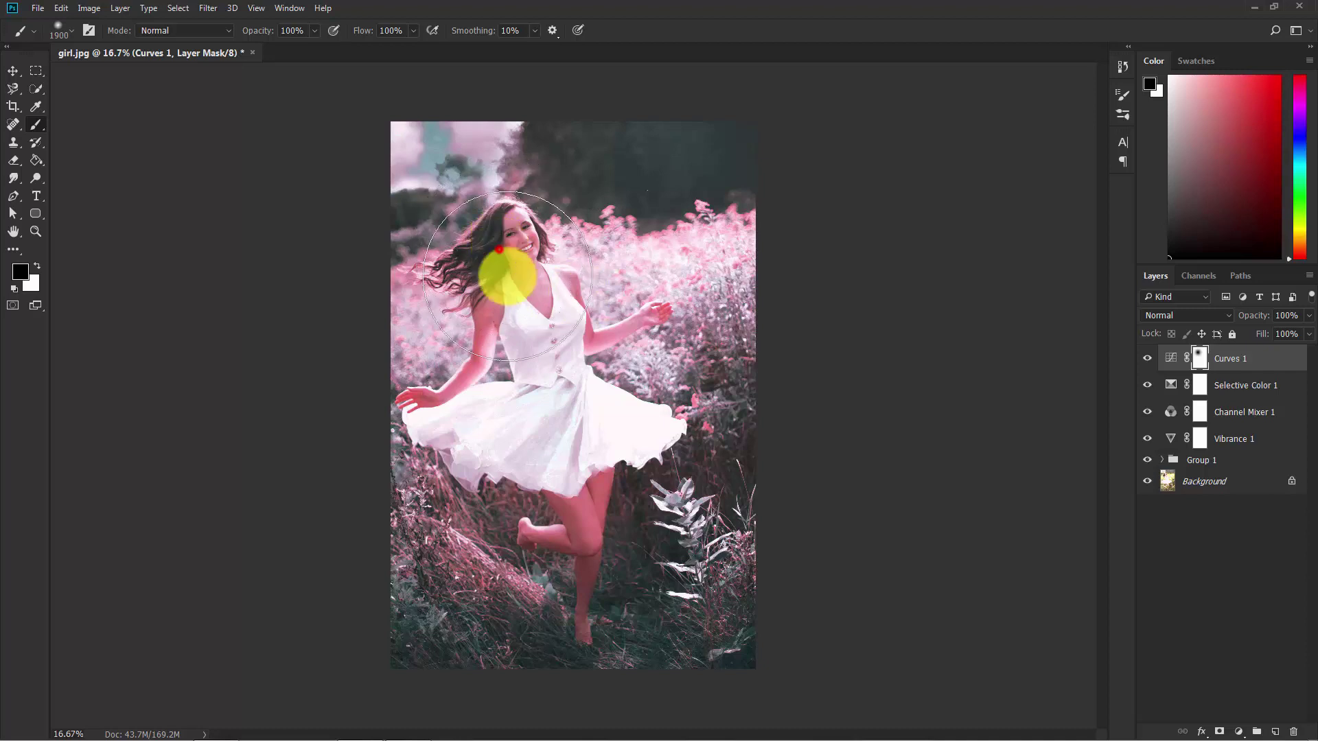
drag(540, 396, 589, 495)
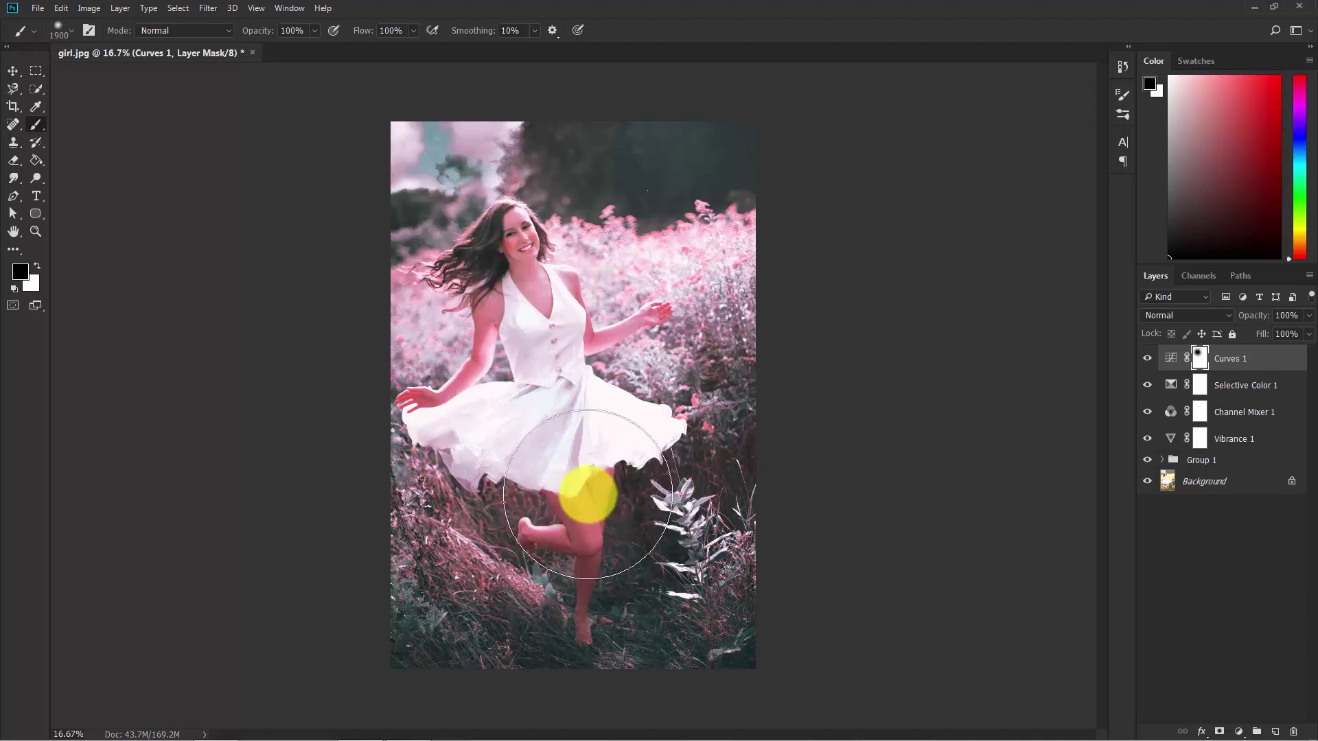
key(x)
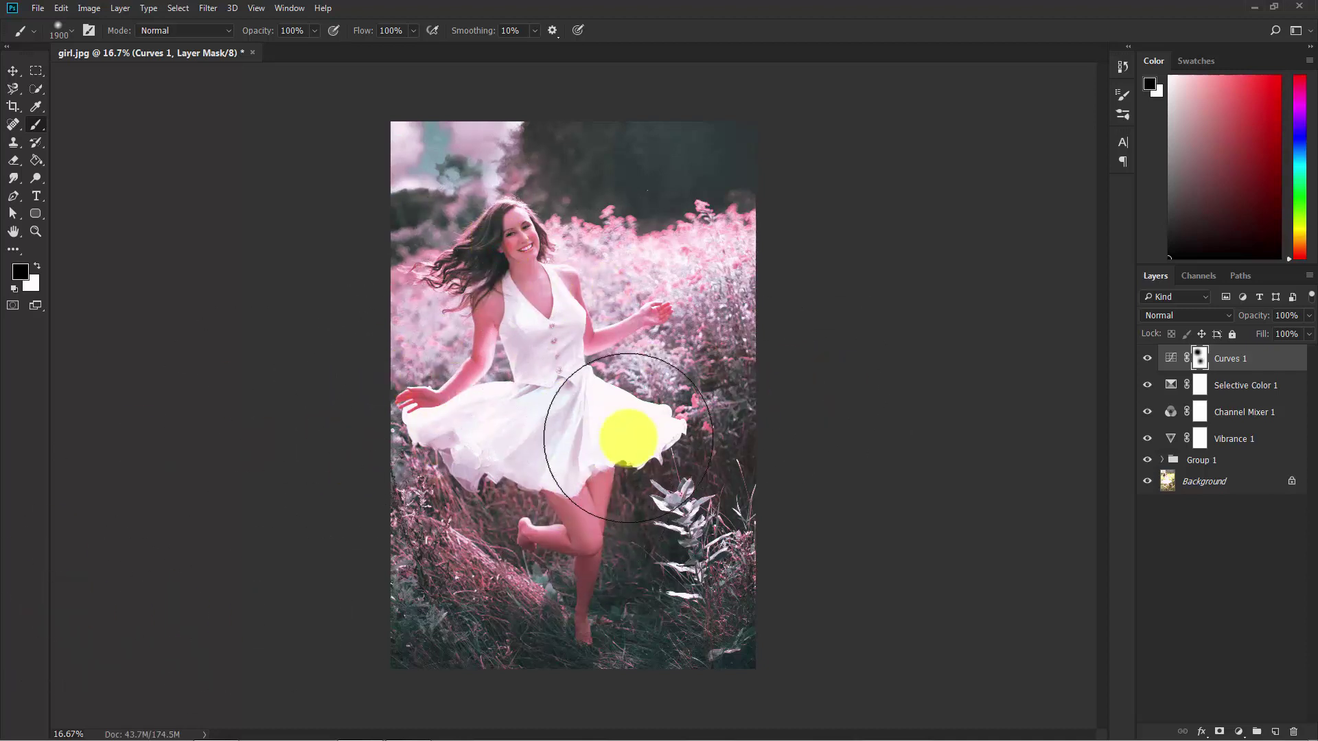
click(1278, 564)
click(1147, 358)
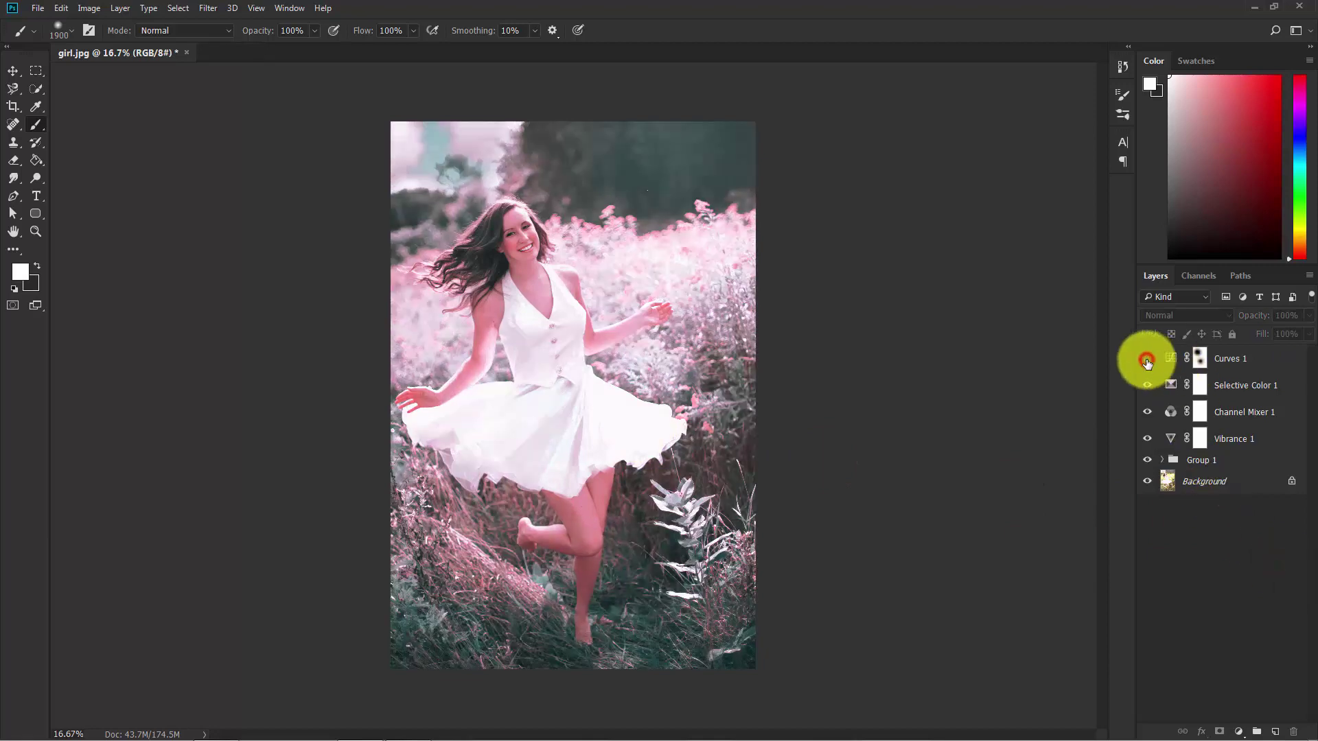
click(1147, 359)
click(1230, 553)
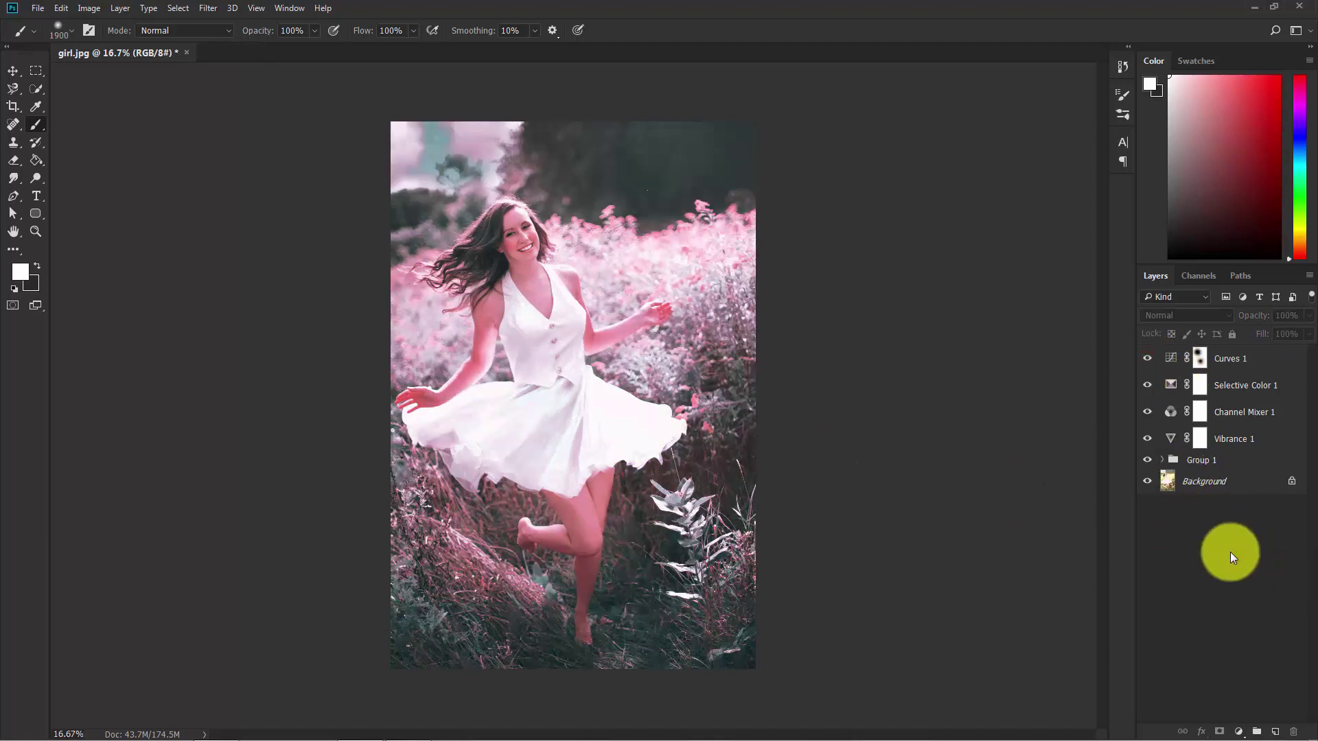
key(ctrl+plus)
key(ctrl+minus)
alt+click(1149, 482)
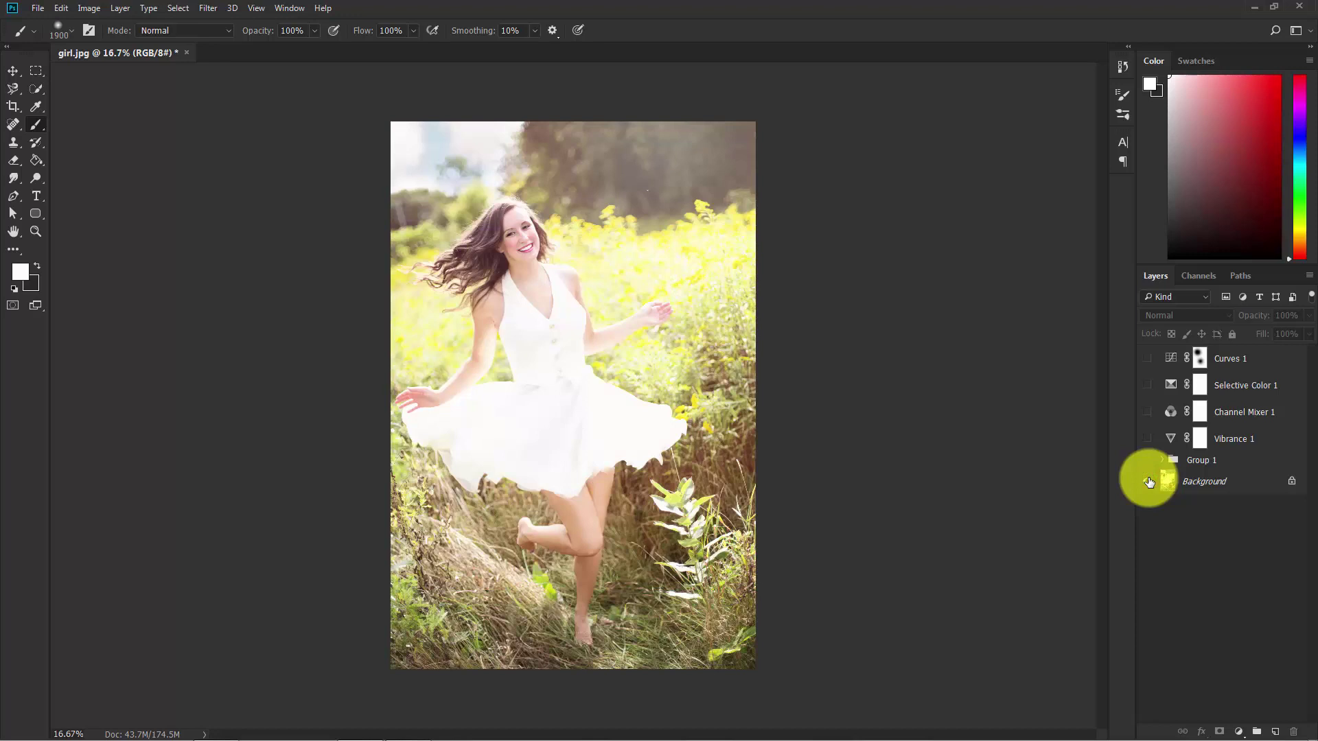
alt+click(1148, 482)
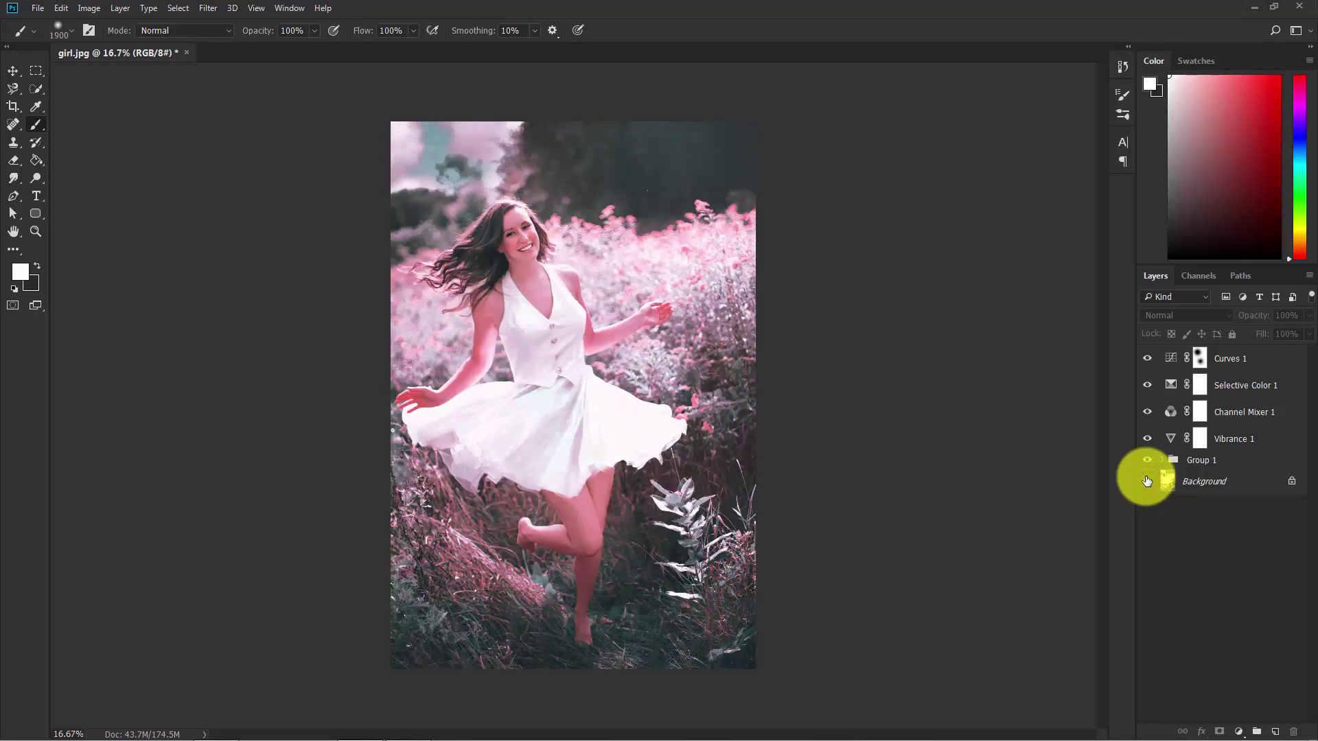
alt+click(1146, 481)
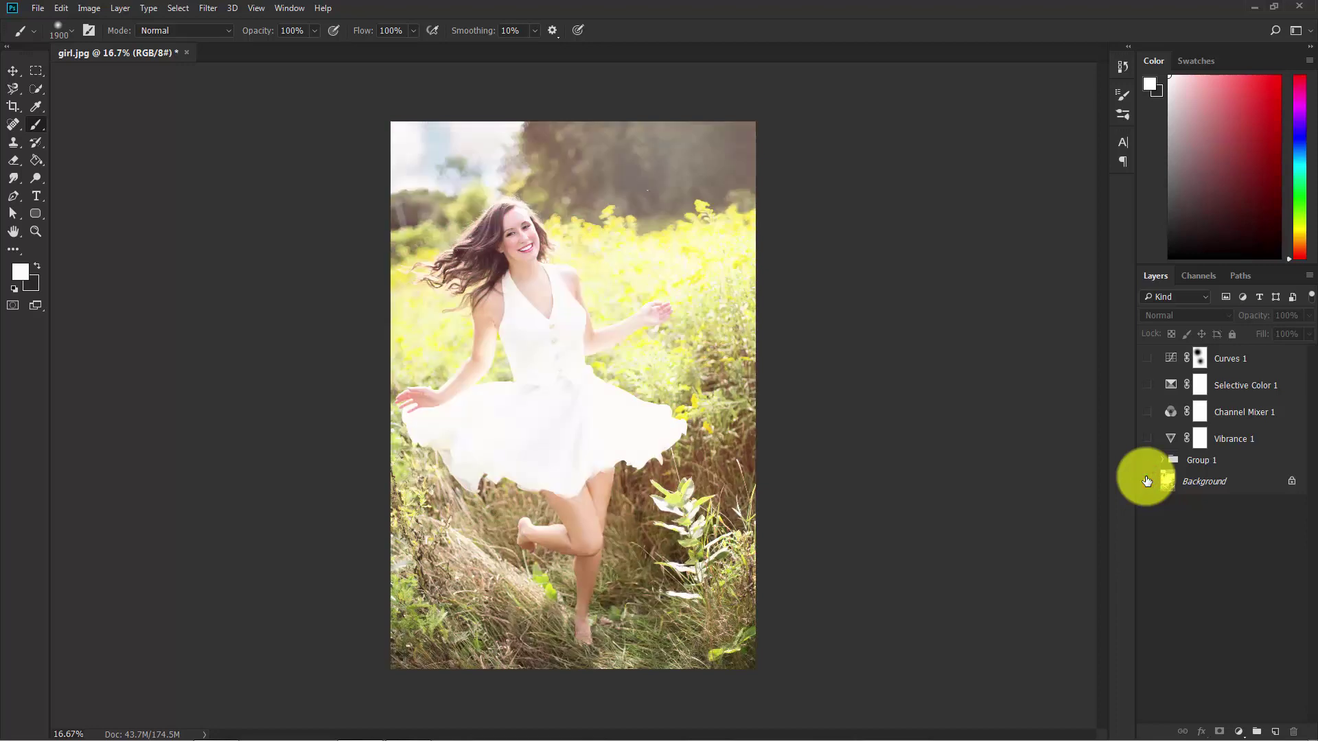
alt+click(1147, 481)
key(ctrl+plus)
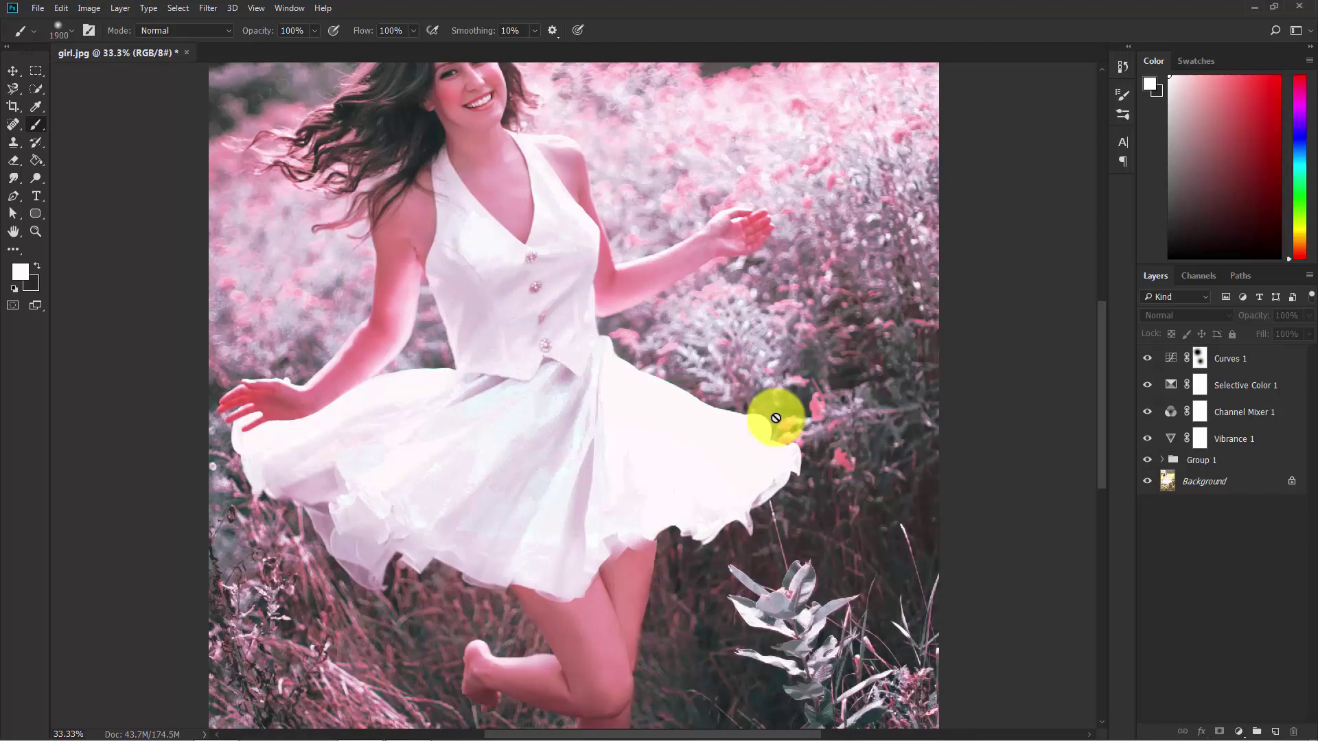
drag(506, 282, 489, 441)
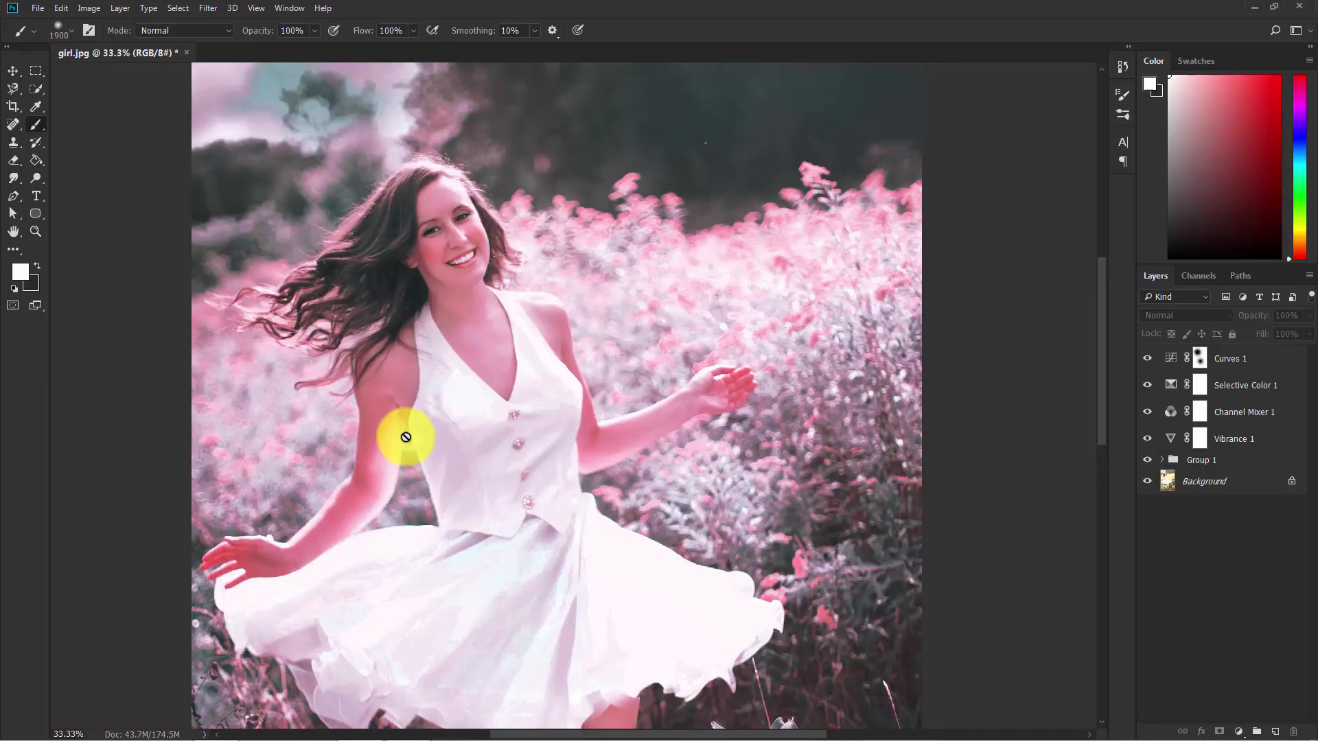